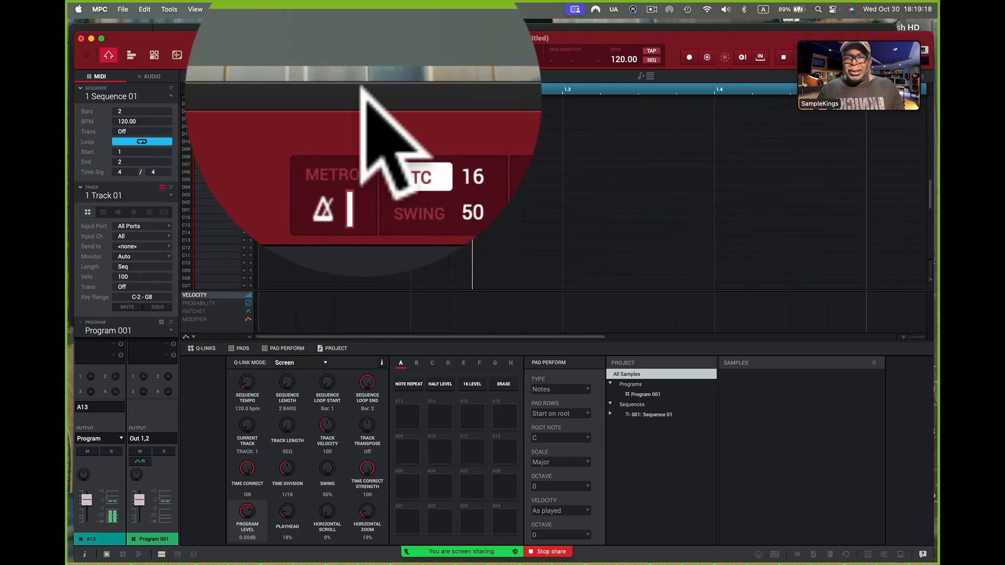
Switch to Finder, audition drum loops in the BreakBeats folder, and add Big soul Drums (100Bpm).wav to the MPC project's samples
click(363, 95)
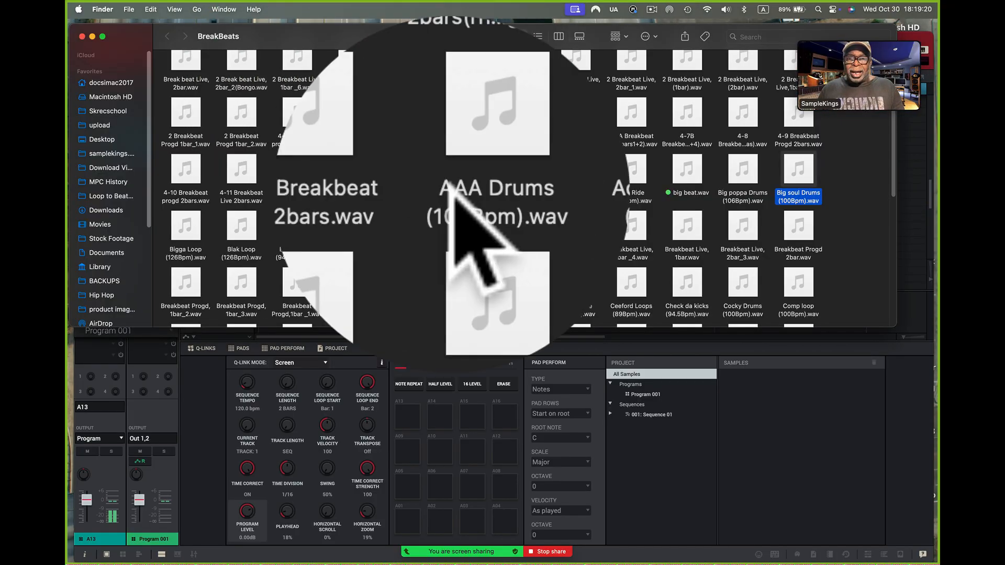
click(631, 172)
click(632, 180)
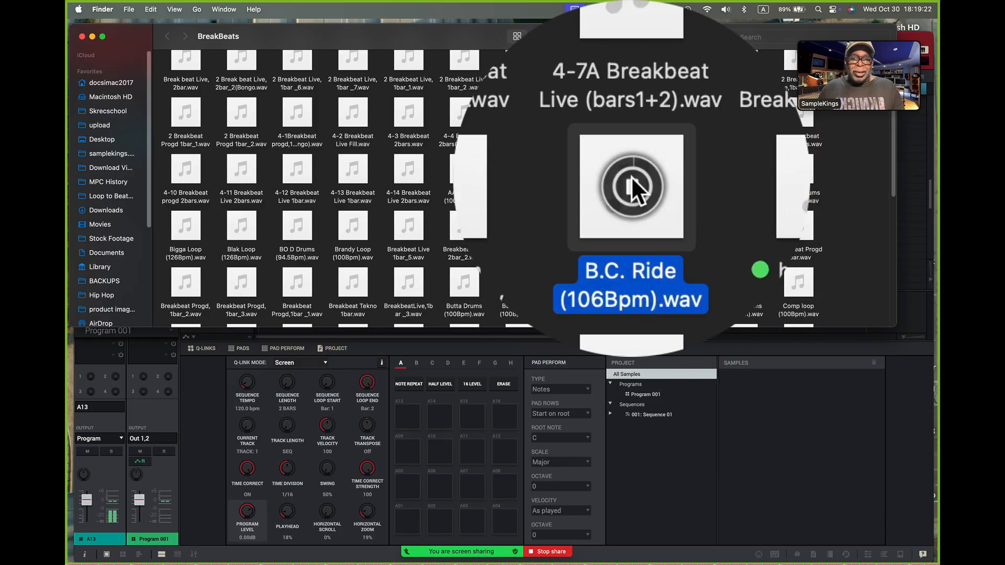
click(575, 178)
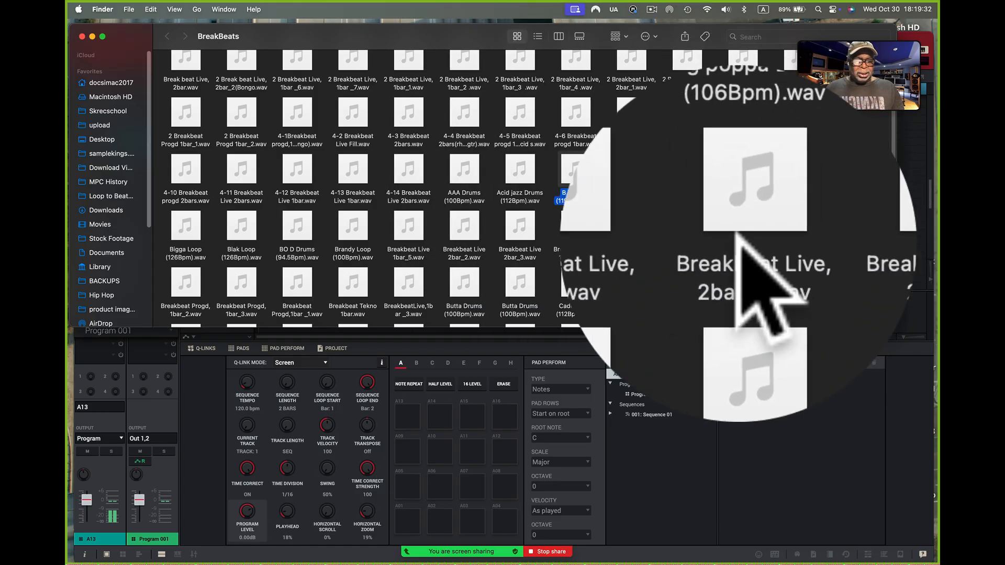
mouse_move(798, 172)
click(631, 169)
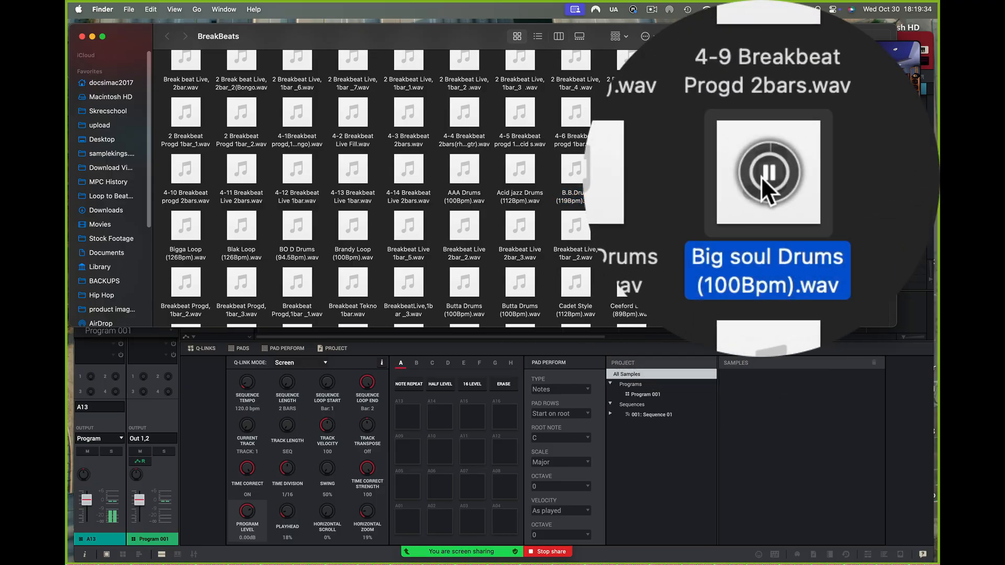
click(760, 177)
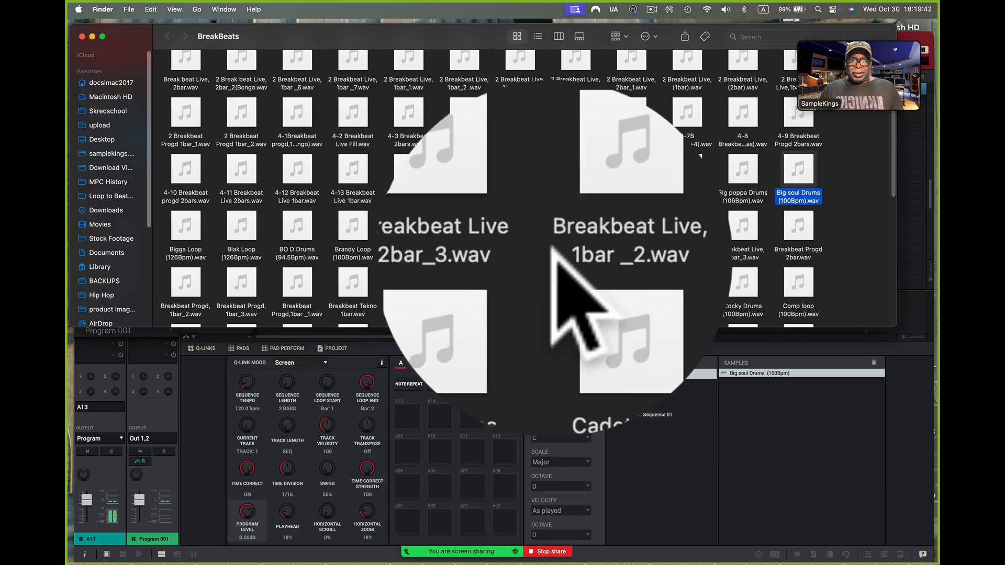
Audition Breakbeat Live 2bar_2.wav and Butta Drums (100Bpm).wav, and add Butta Drums to the project's samples
click(464, 225)
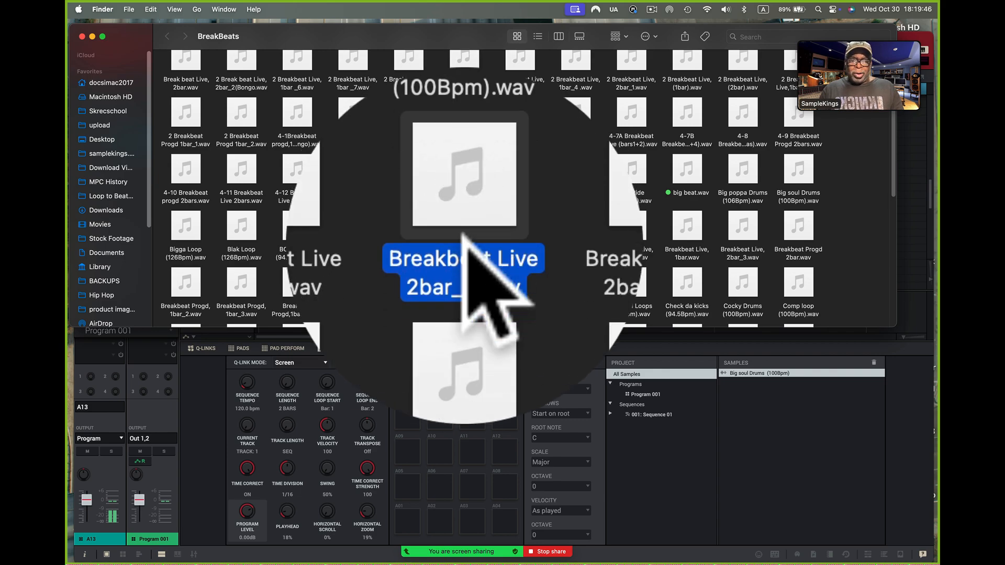
click(463, 281)
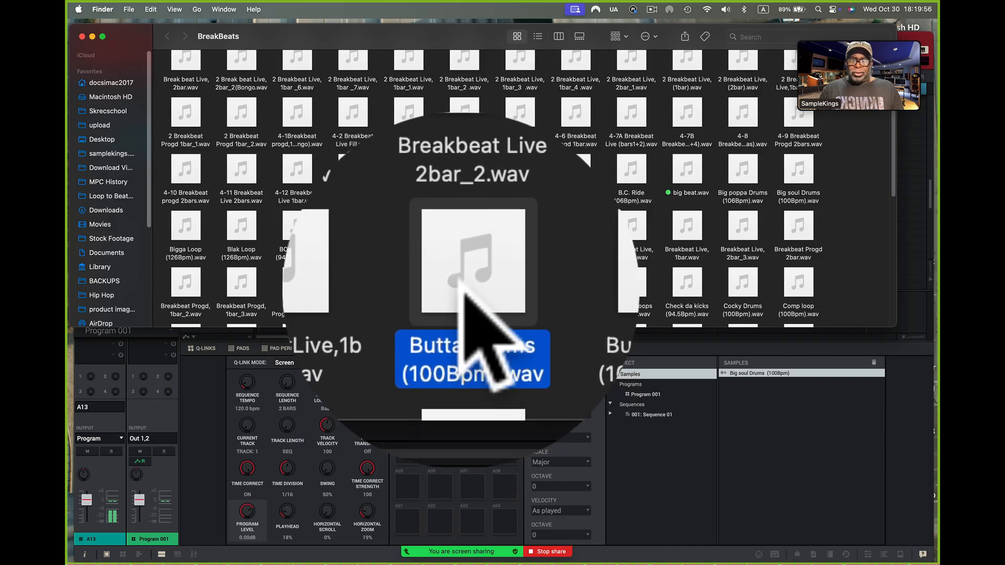
drag(474, 289, 763, 384)
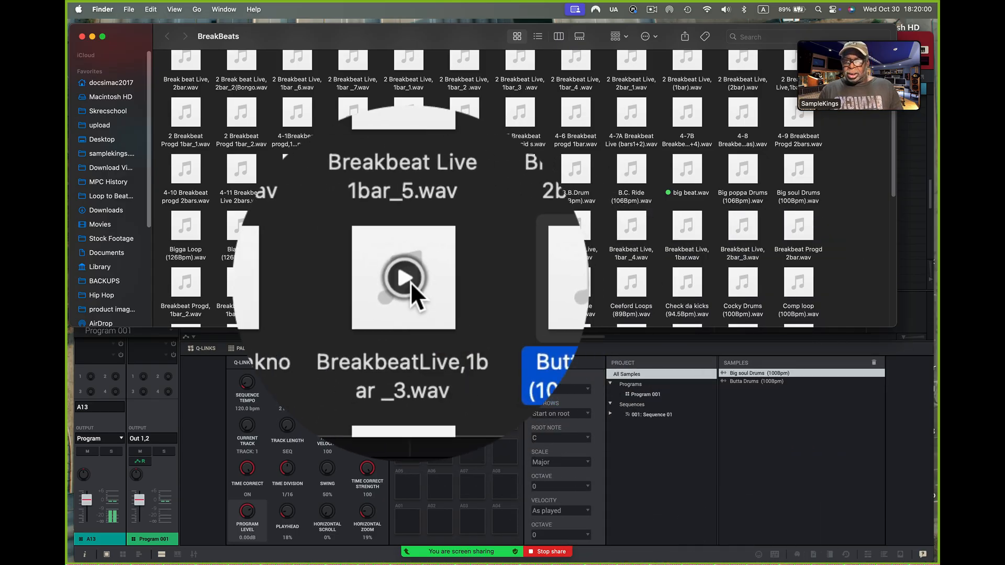
Audition Fatt Beat (100Bpm).wav and add it to the project's samples
scroll(411, 281, down, 5)
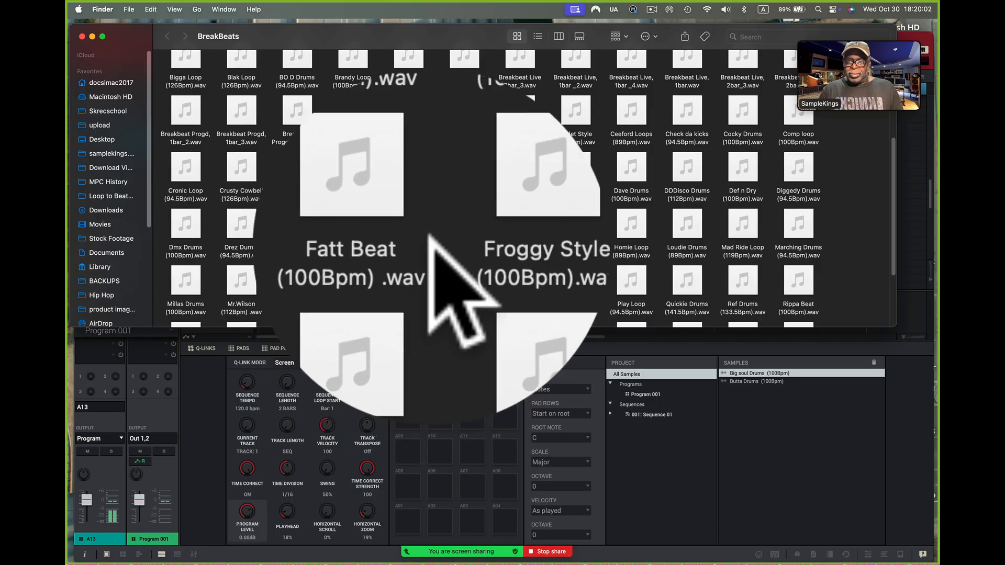
click(409, 222)
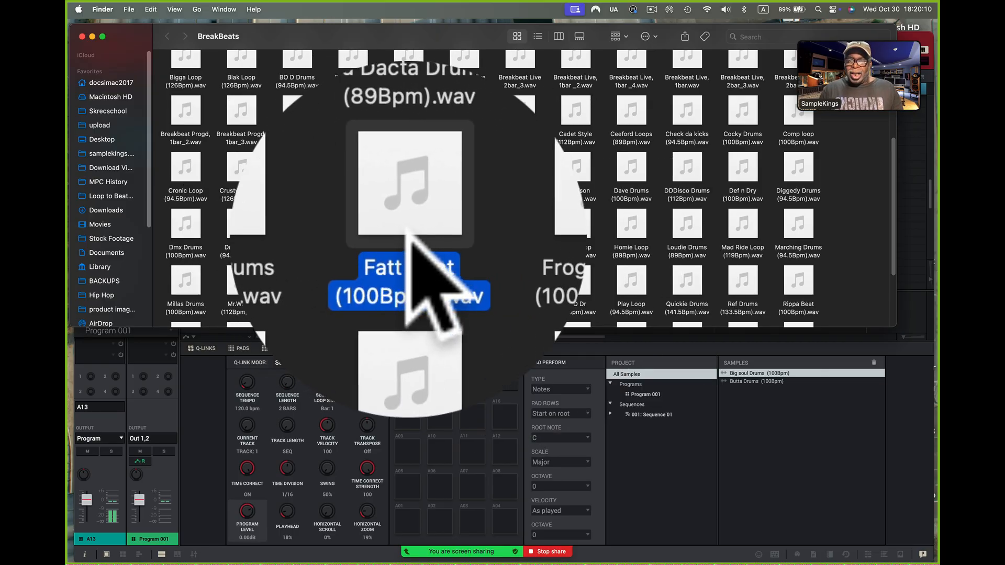
drag(409, 225, 761, 379)
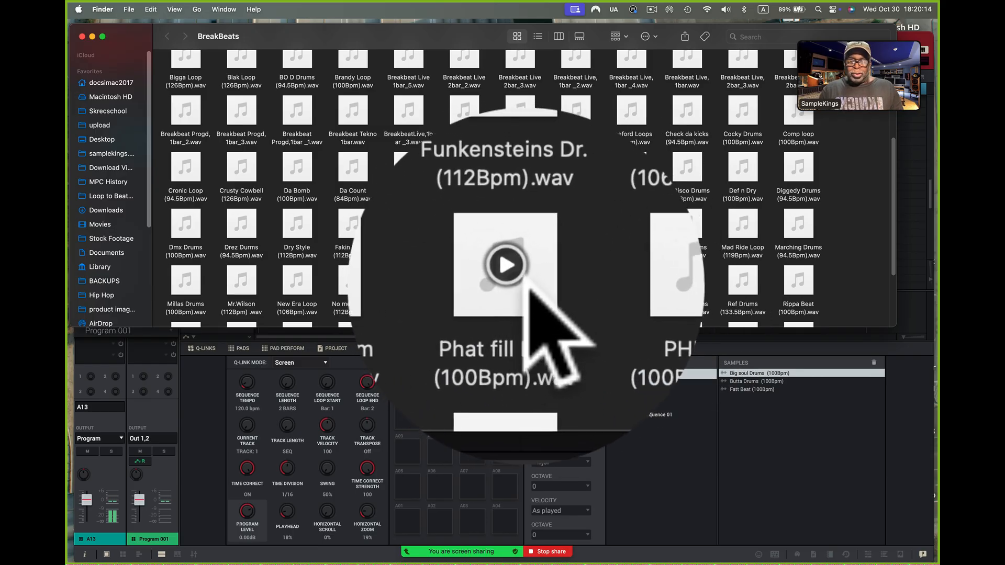
Audition Phat fill Loop, No mercy loop and Mr.Wilson (112Bpm).wav, and add Mr.Wilson to the project's samples
click(409, 277)
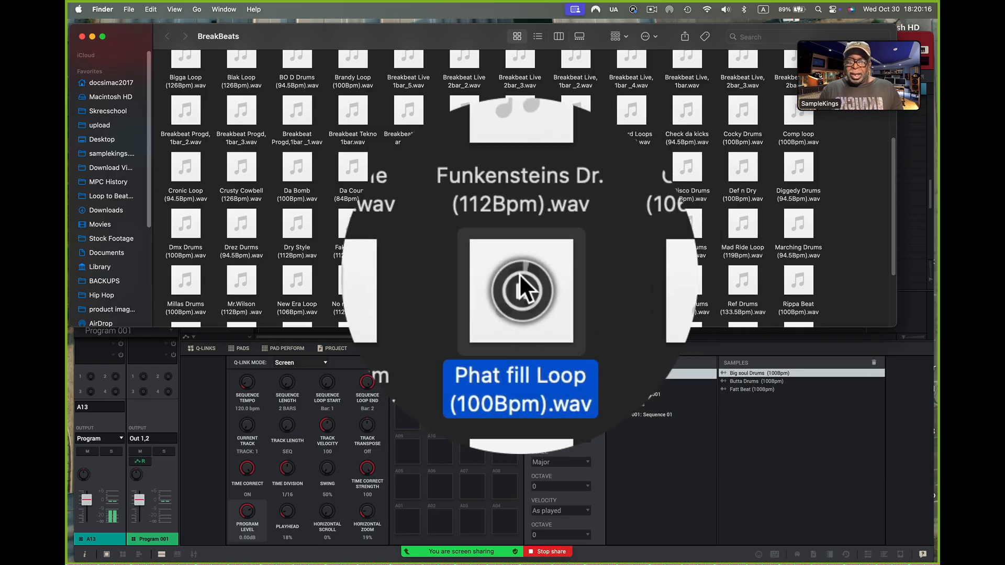
click(519, 277)
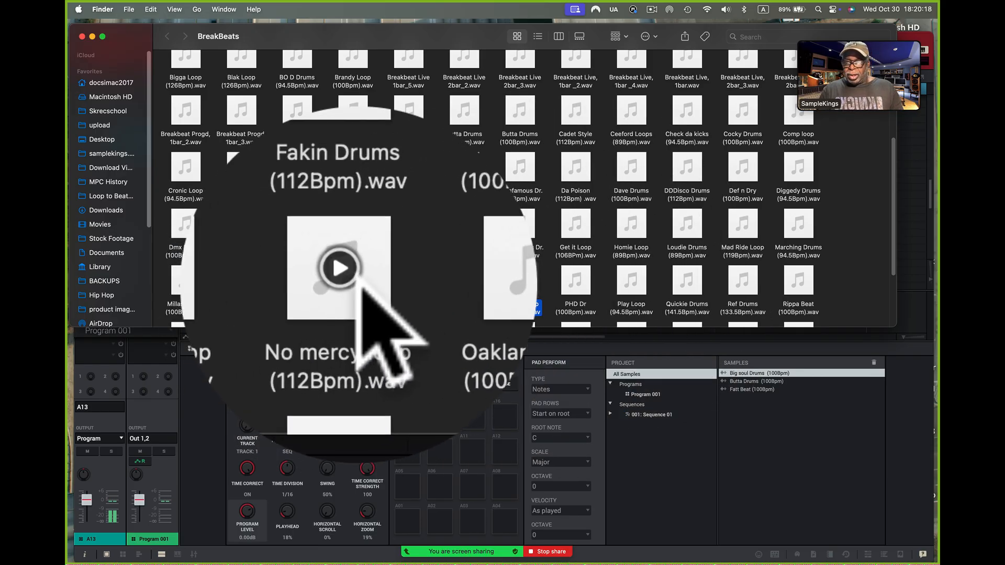
click(359, 277)
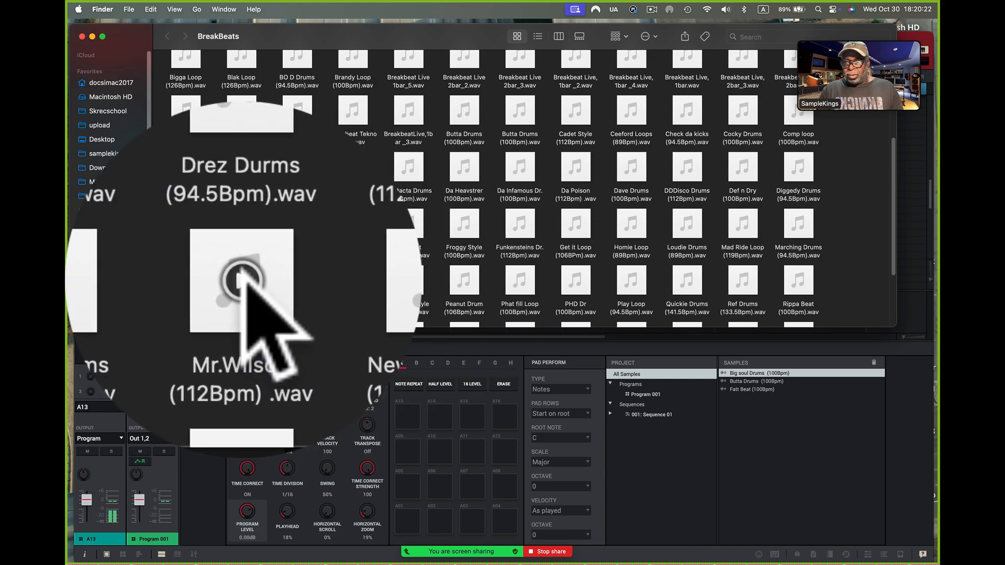
right_click(242, 276)
click(242, 276)
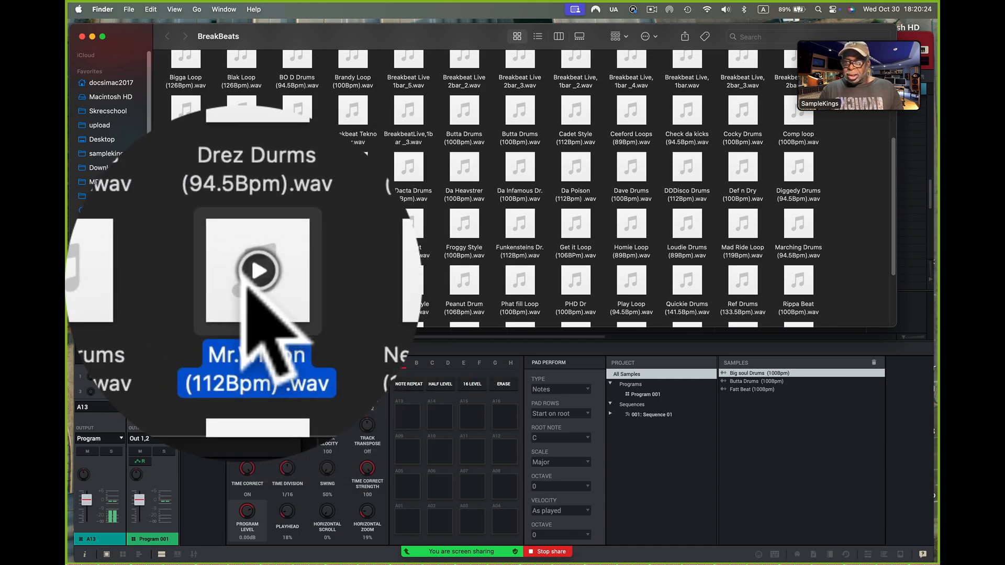
click(242, 277)
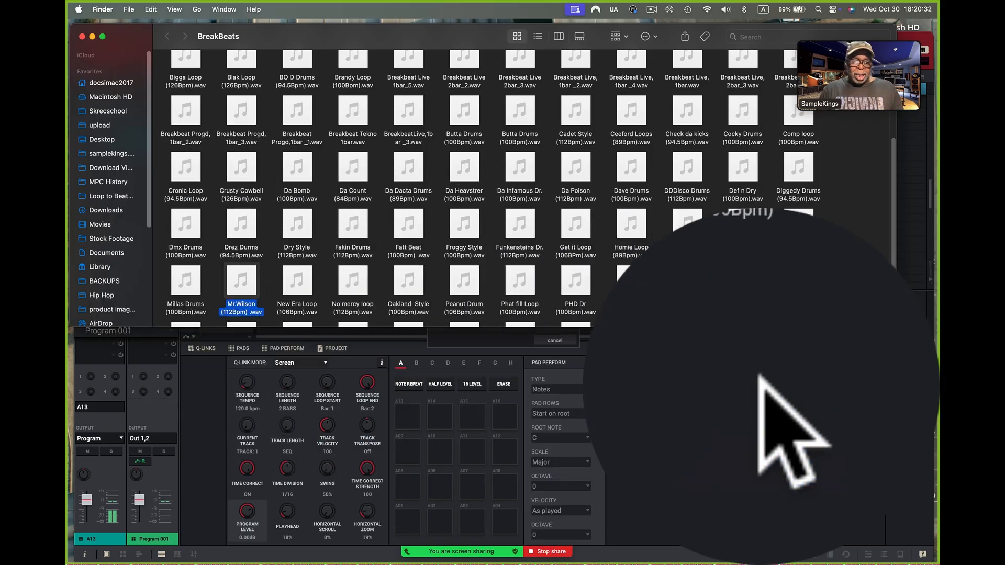
Audition Ziggys Drums and Wrecka Drums (100Bpm).wav near the end of the folder, and add Wrecka Drums to the project's samples
scroll(684, 287, down, 3)
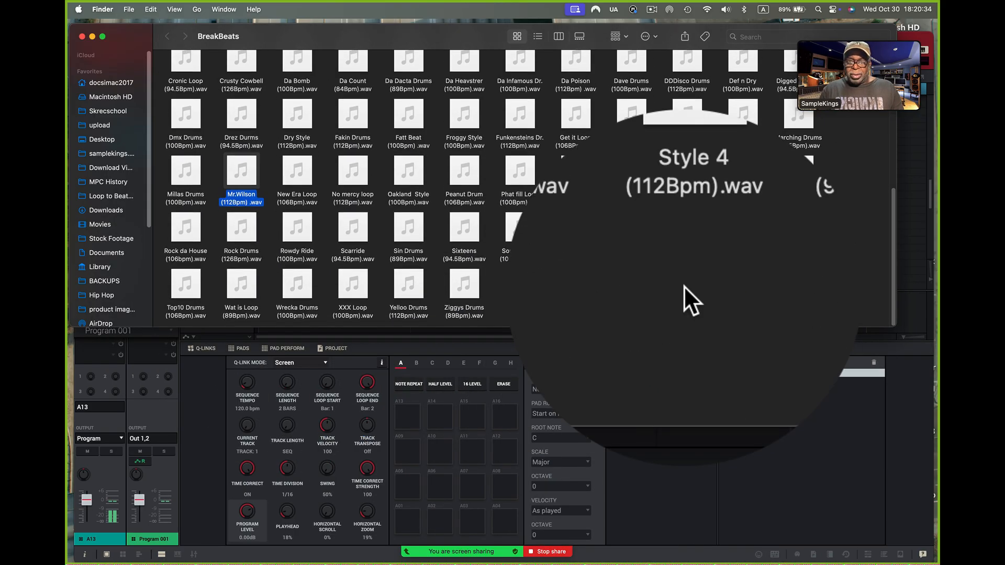
click(463, 282)
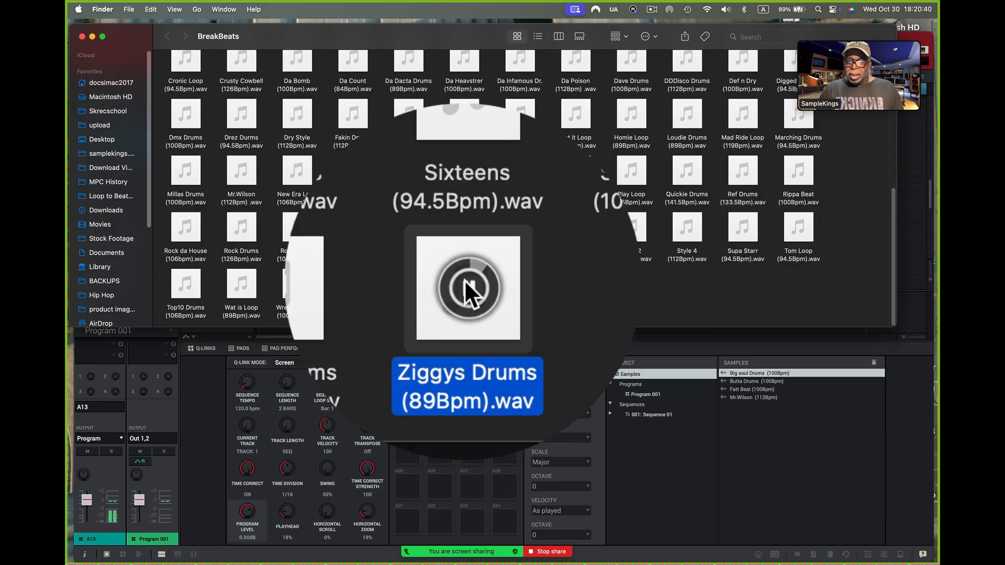
click(296, 283)
click(296, 282)
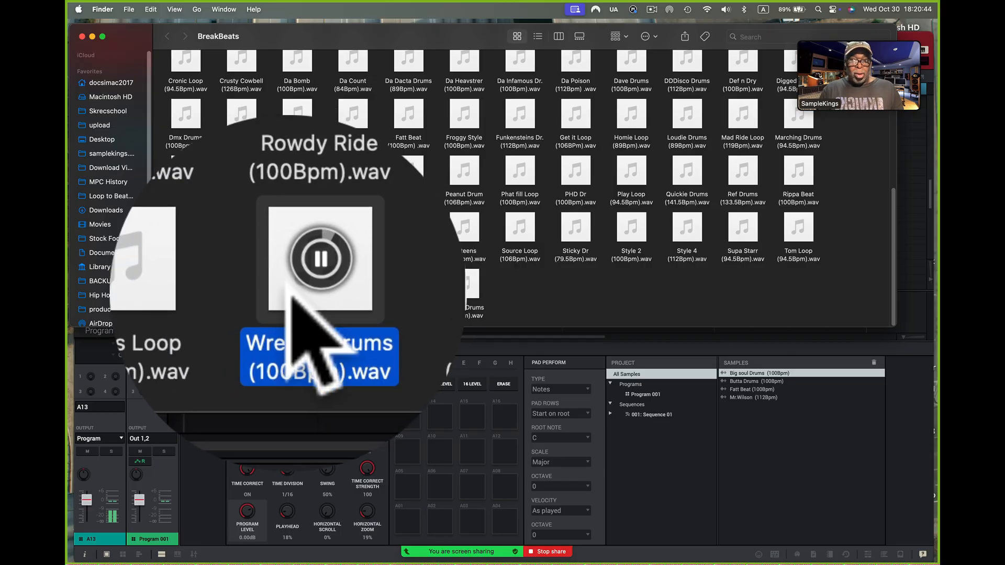
right_click(295, 283)
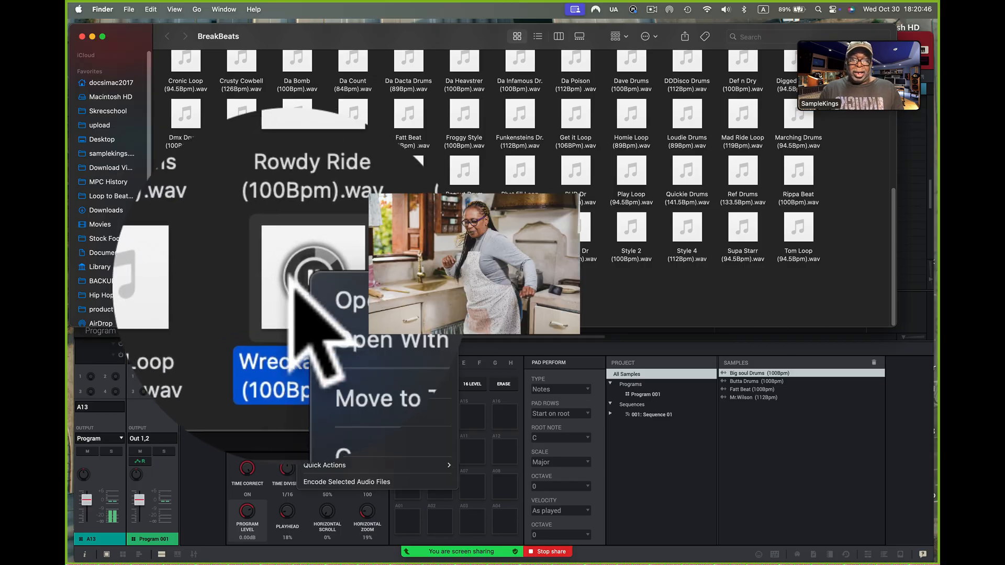
click(284, 281)
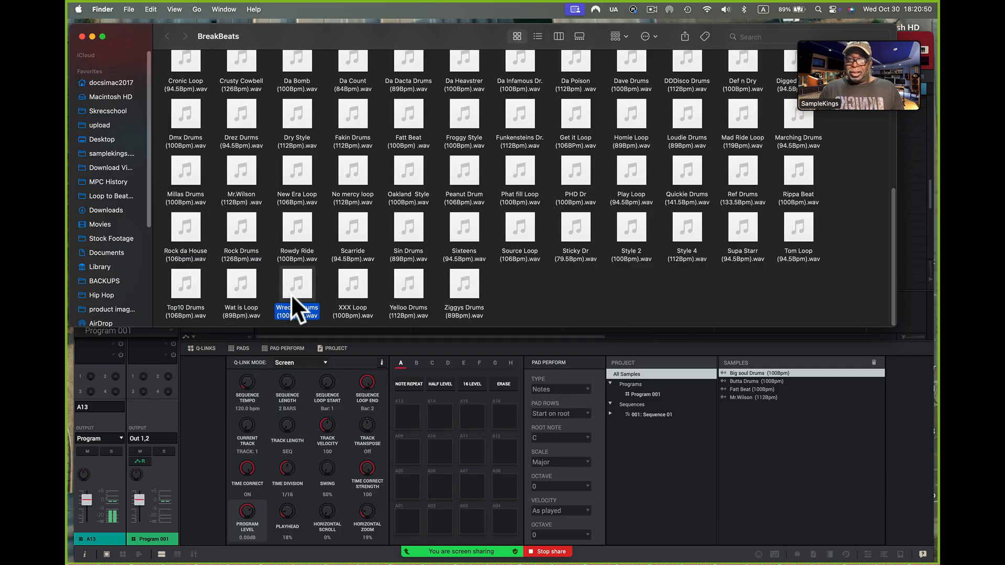
drag(765, 452, 763, 452)
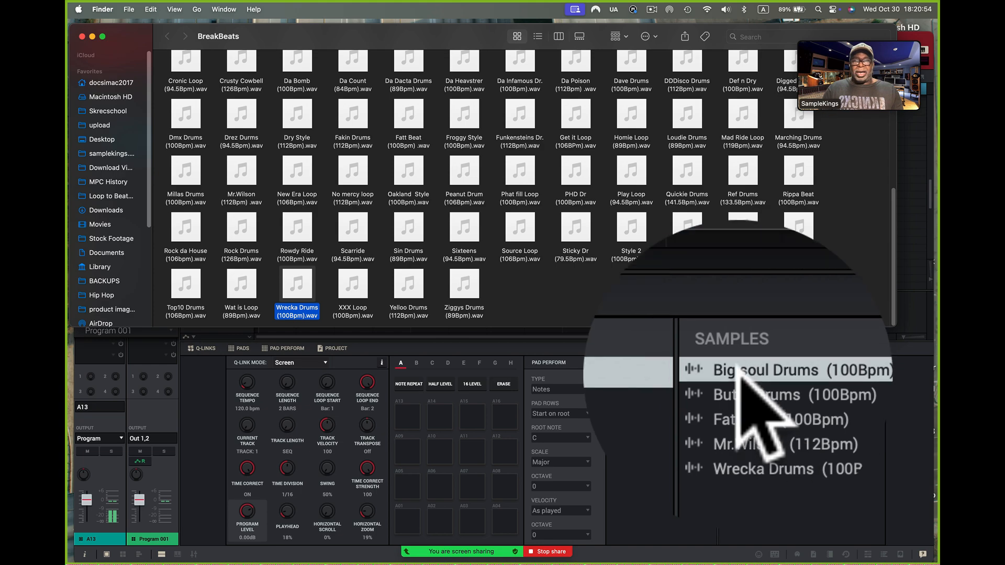
Switch back to MPC and open the Big soul Drums (100Bpm) sample for editing
click(703, 434)
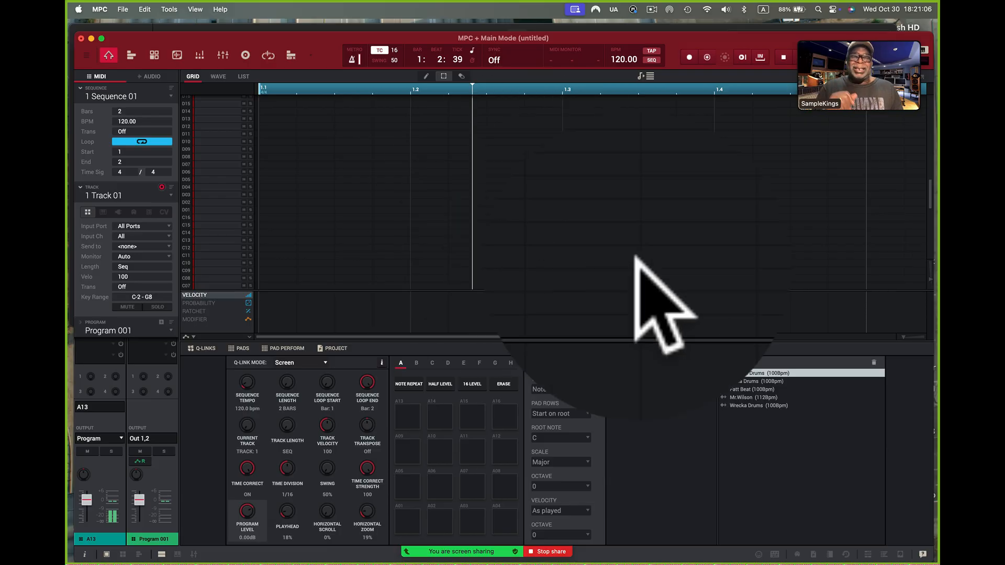
right_click(751, 373)
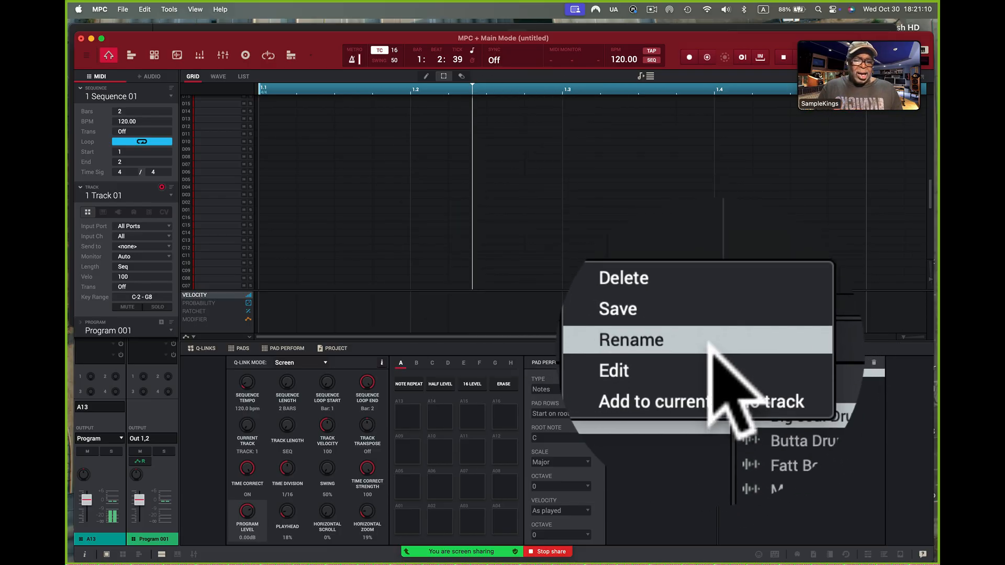
click(713, 360)
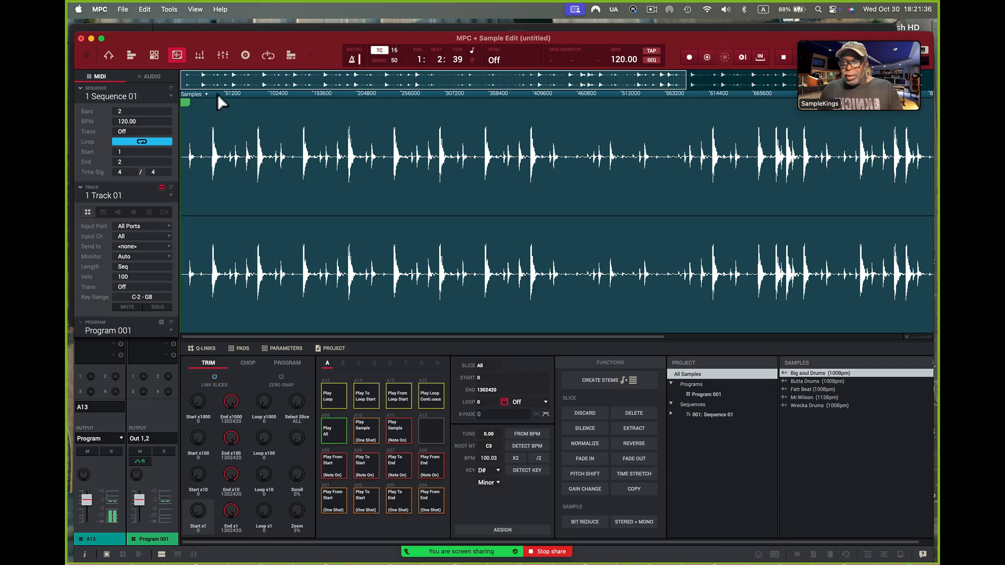
Move the start point of Big soul Drums to the first drum hit, at about sample 10367
scroll(222, 155, up, 5)
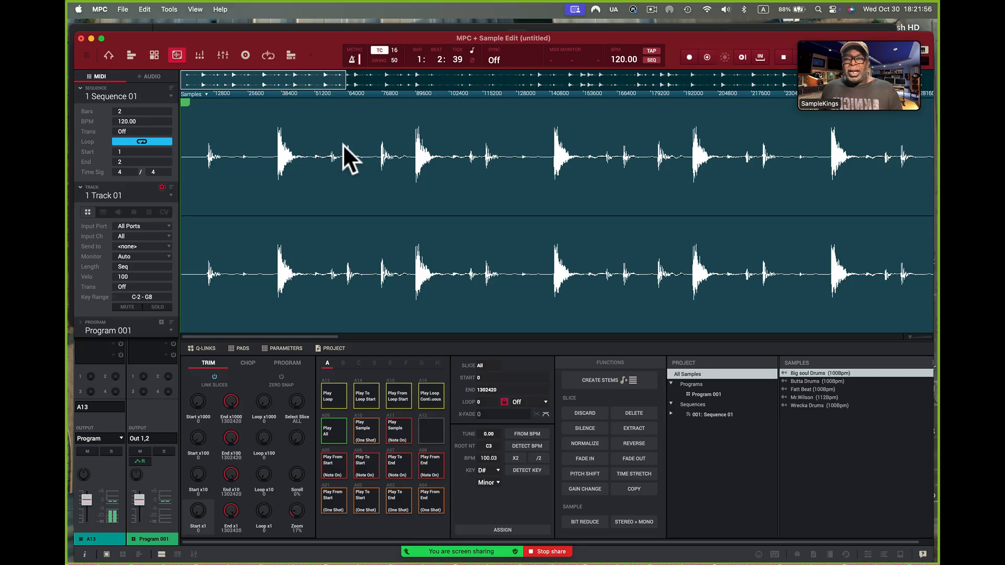
drag(184, 100, 214, 102)
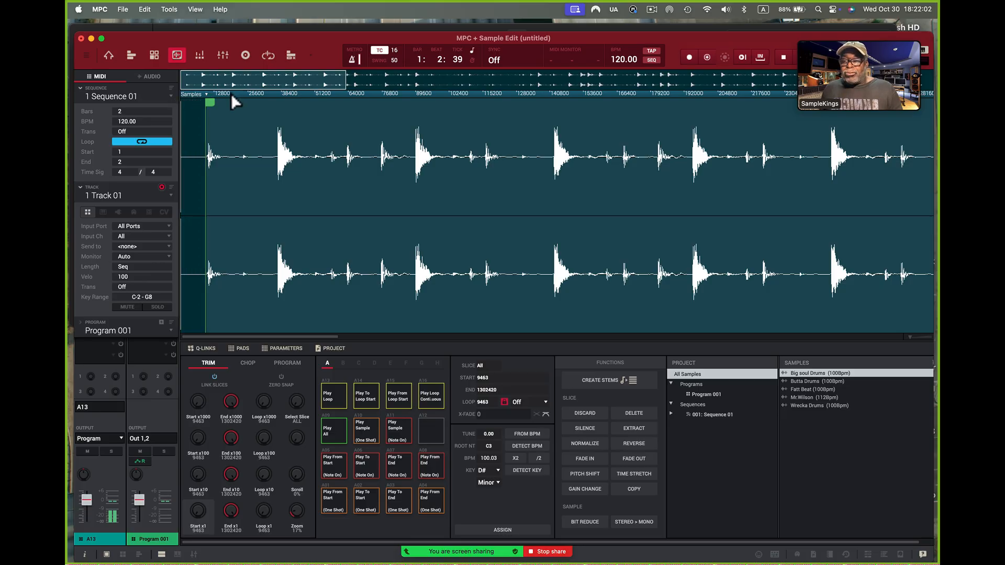
scroll(235, 126, up, 3)
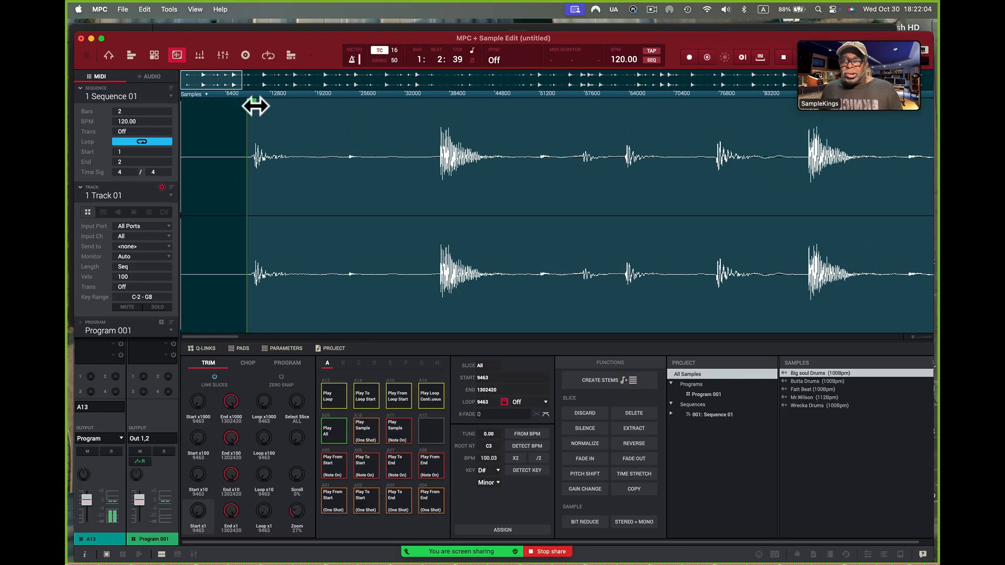
scroll(293, 115, up, 2)
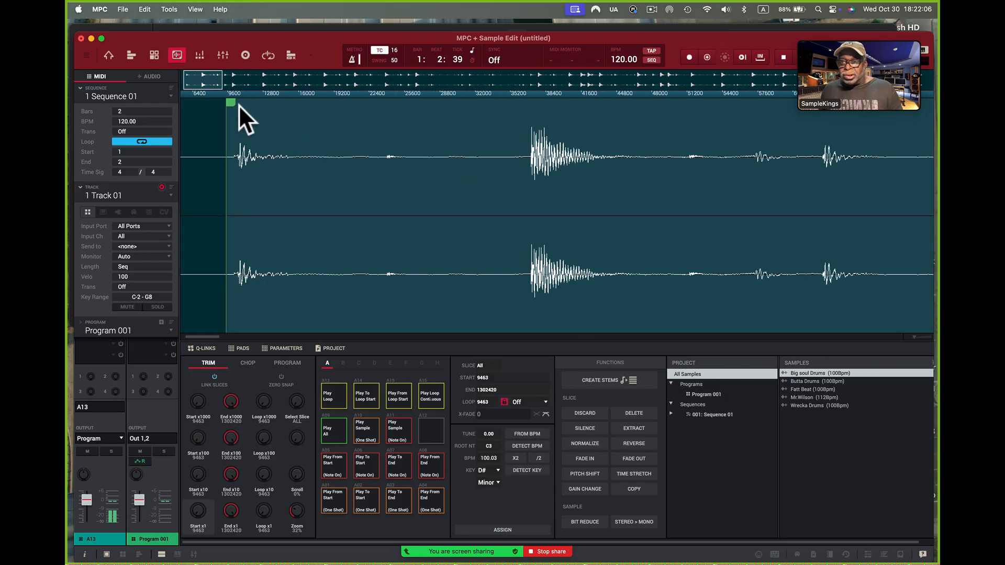
drag(230, 102, 243, 104)
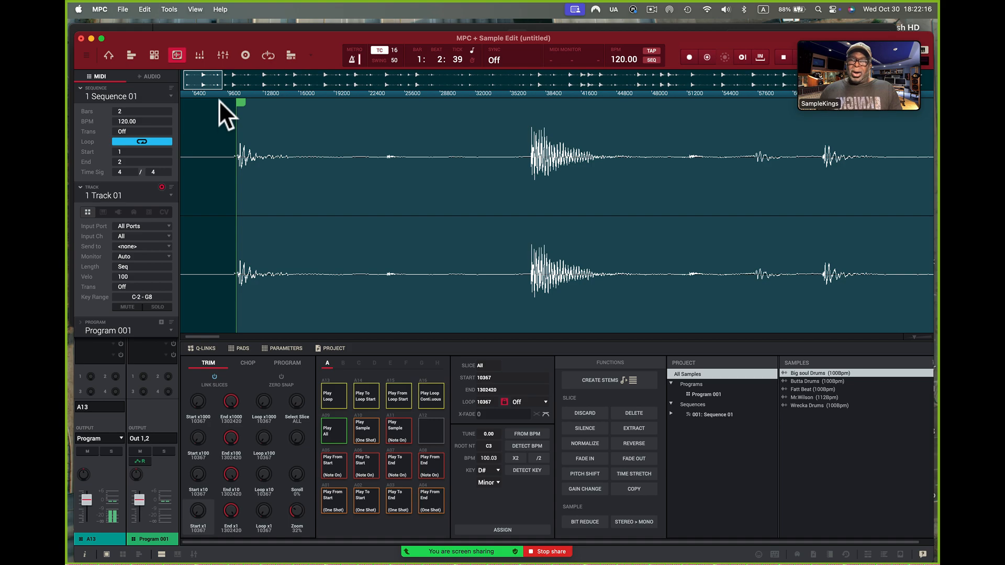
drag(227, 82, 199, 15)
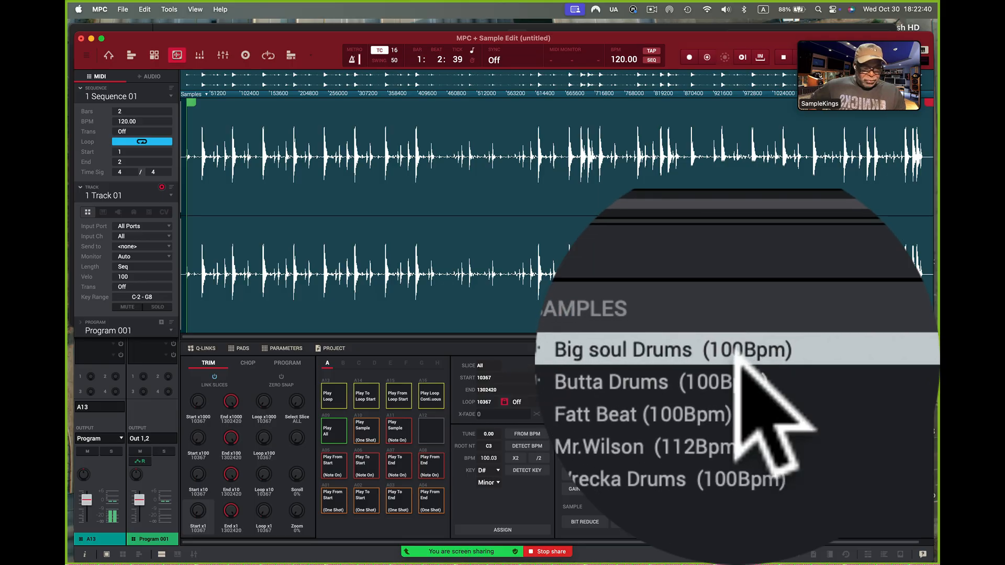
View the Butta Drums, Mr.Wilson and Wrecka Drums samples in the editor, and return to Big soul Drums
click(737, 361)
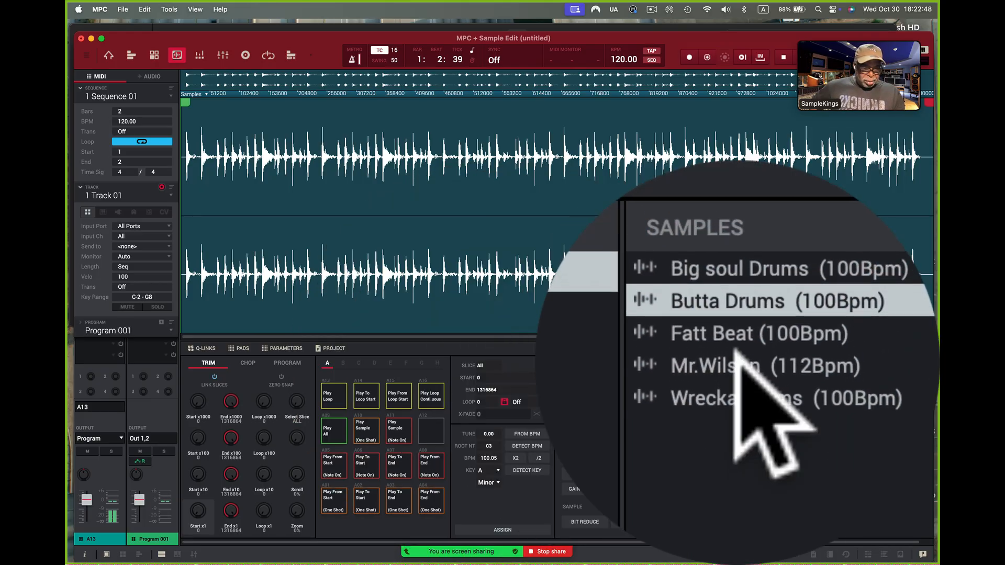
click(739, 366)
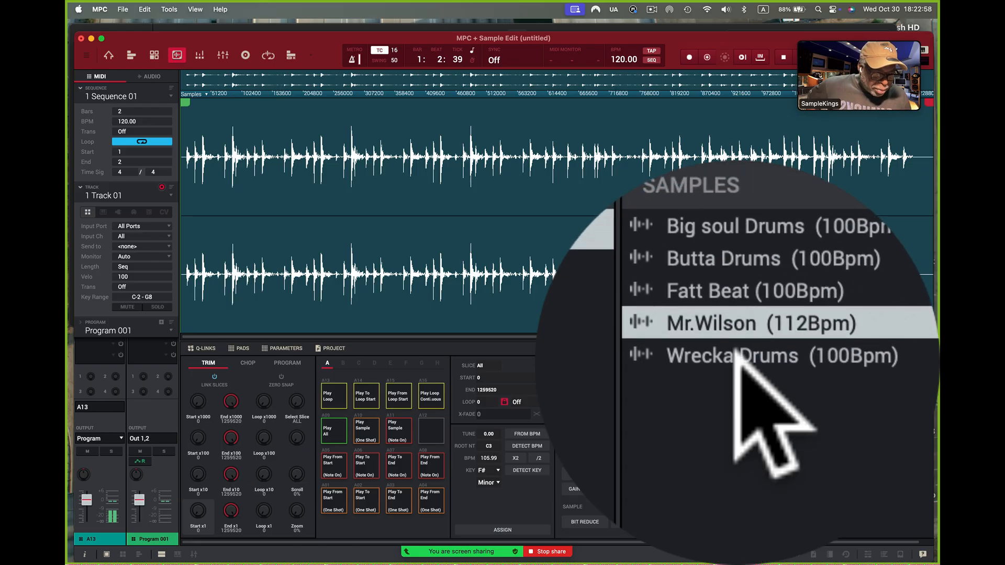
click(738, 364)
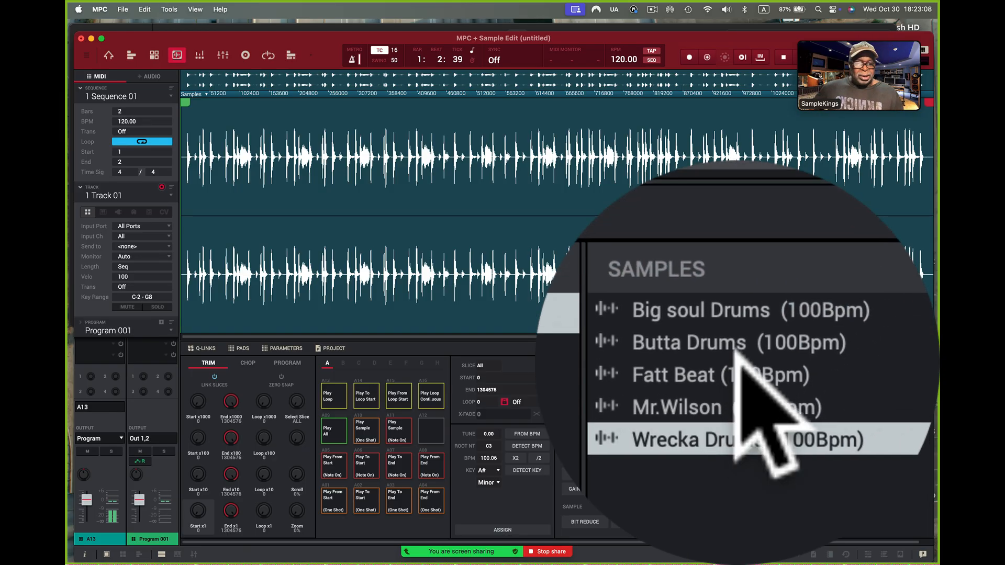
click(736, 363)
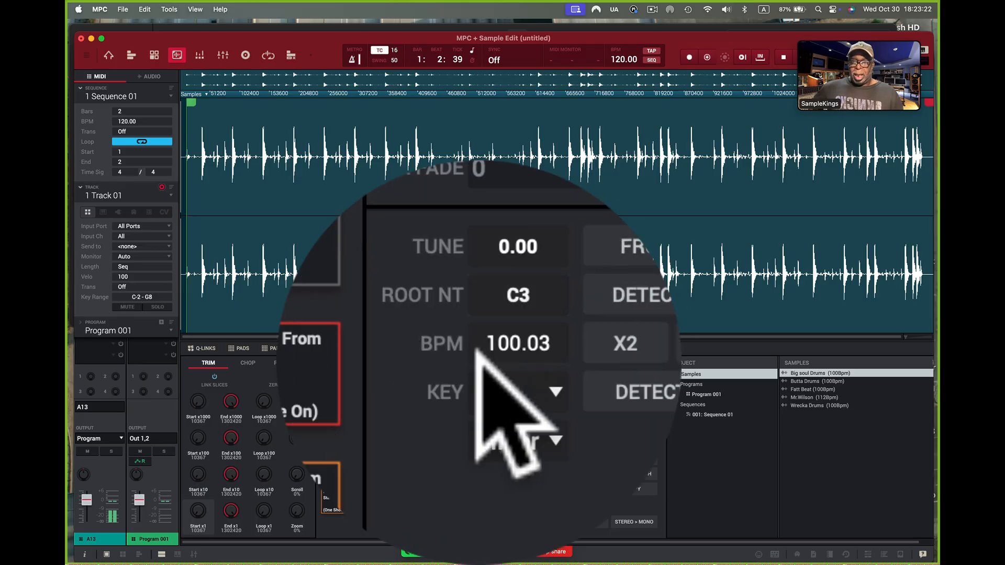
Audition the Big soul Drums loop and move its end point in to about sample 220719
click(429, 396)
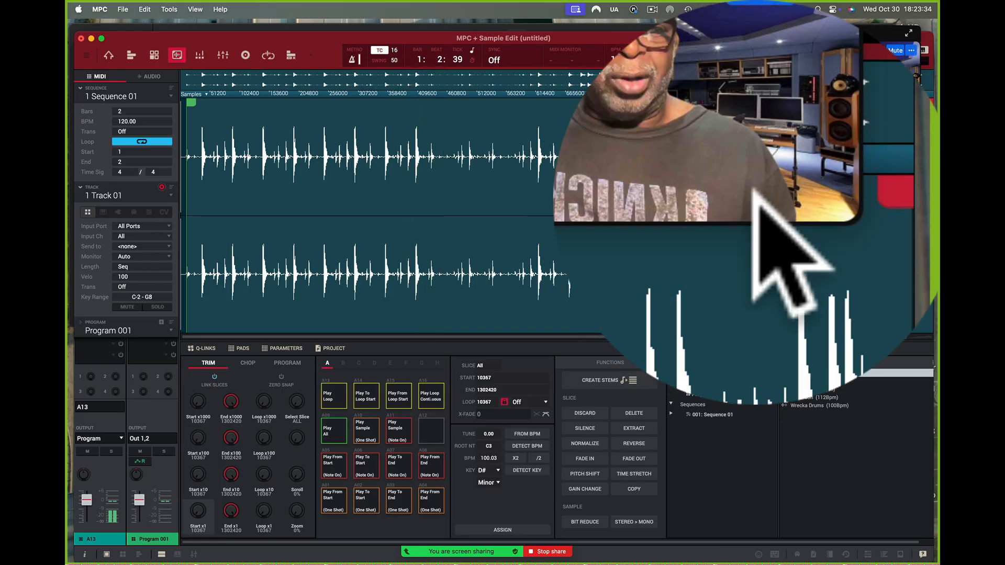
mouse_move(927, 104)
mouse_down()
mouse_move(722, 146)
mouse_move(347, 191)
mouse_up()
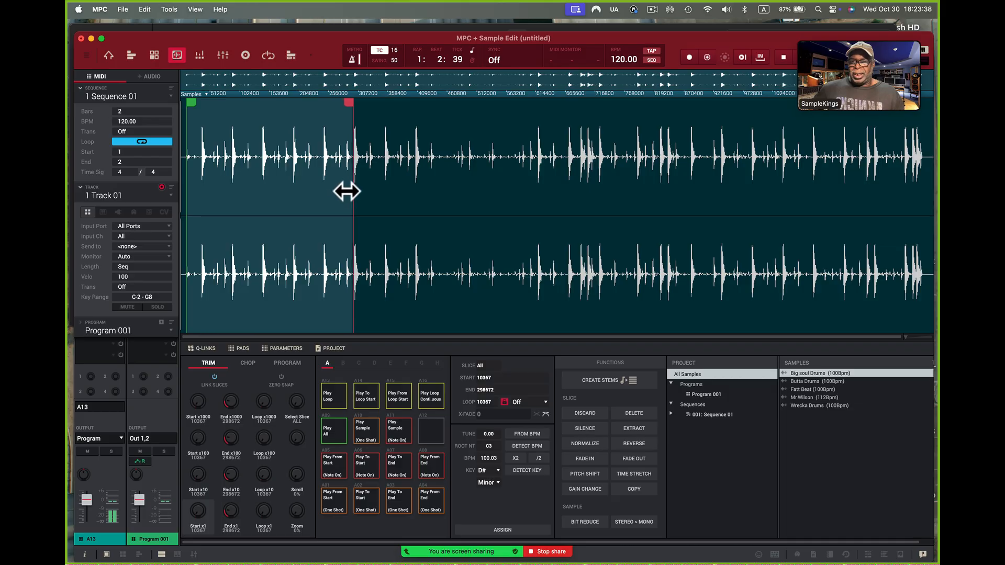
click(426, 395)
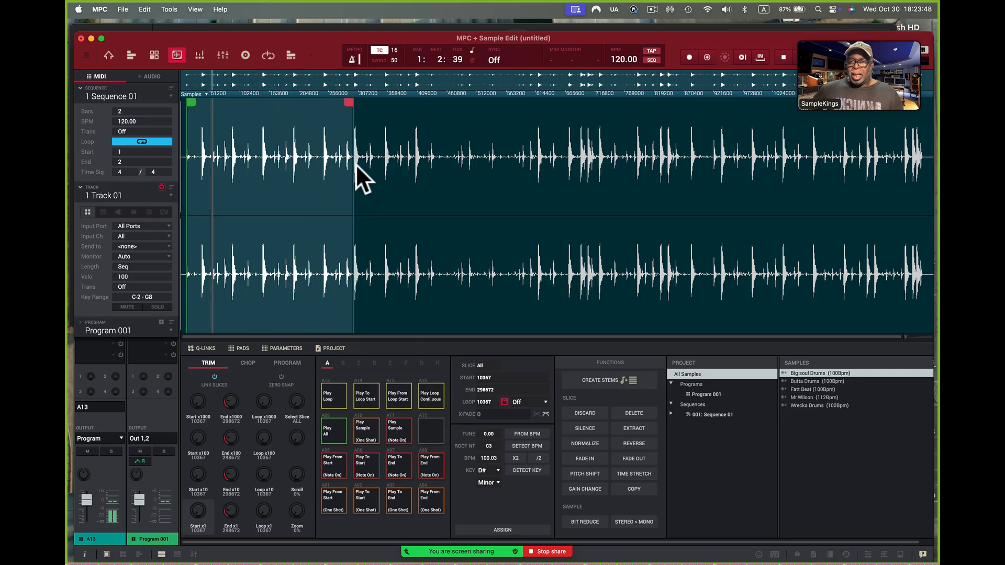
drag(348, 101, 310, 108)
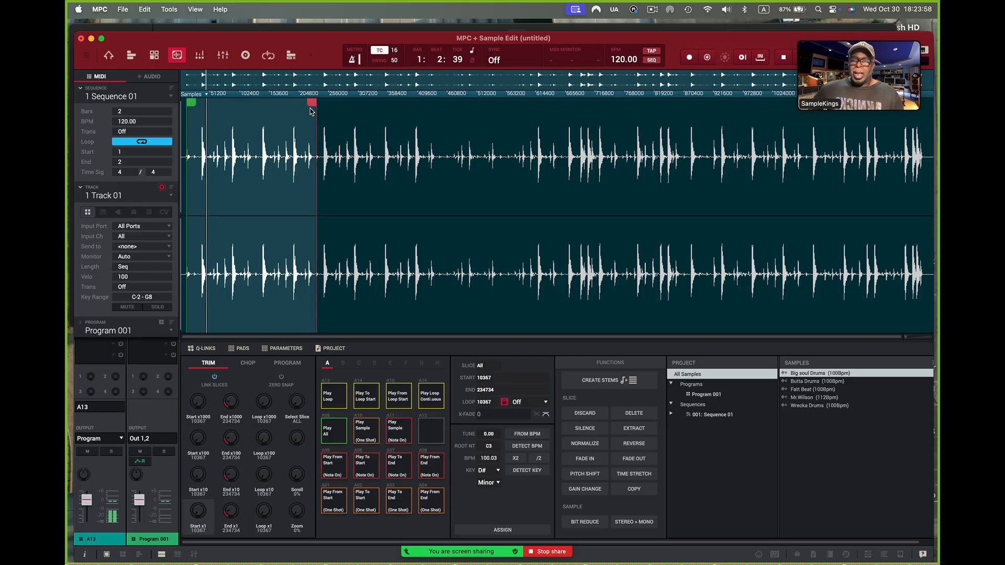
drag(311, 102, 302, 107)
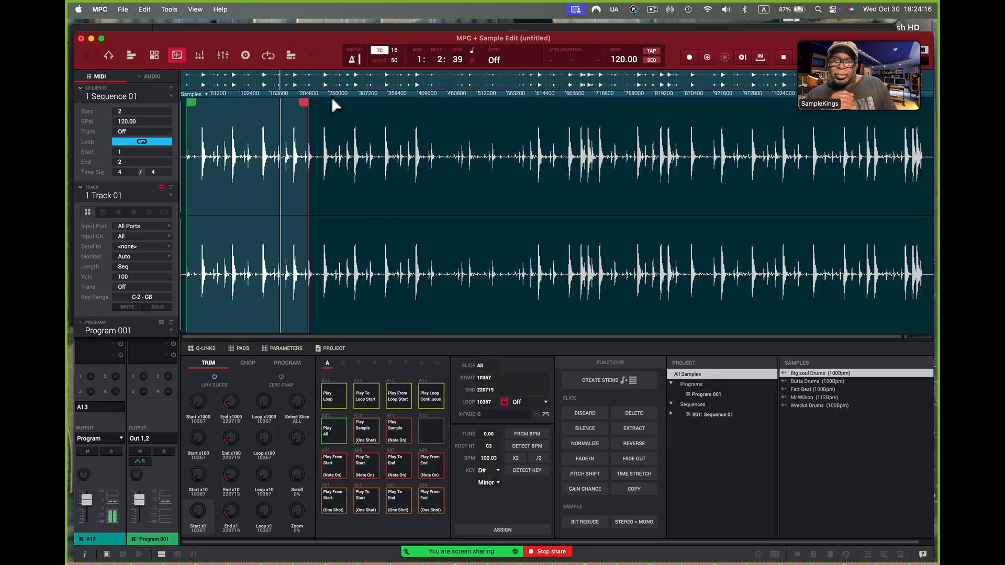
Fine-tune the Big soul Drums end point to sample 221888, just before the next drum hit
drag(319, 93, 381, 209)
drag(211, 103, 286, 174)
scroll(287, 174, left, 2)
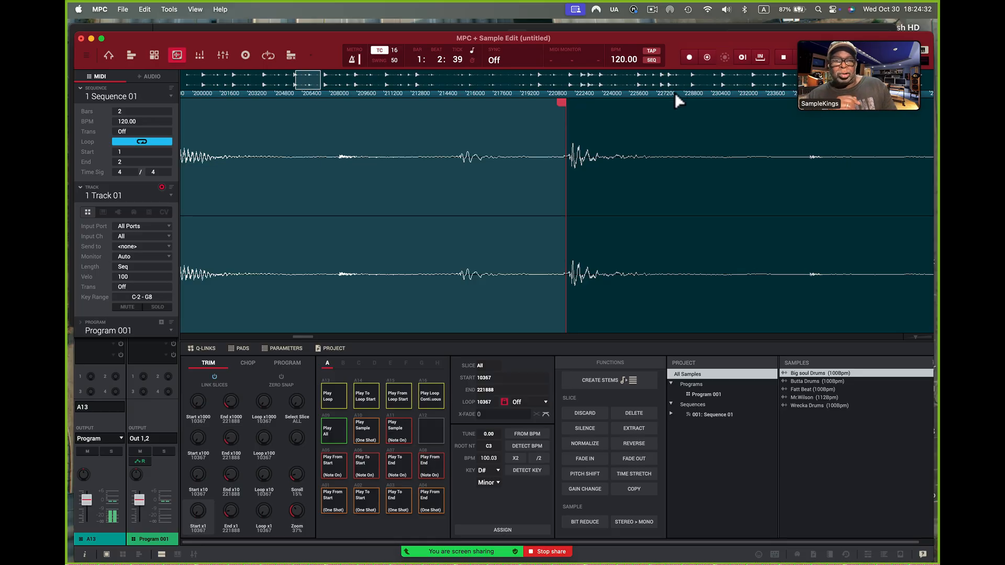
drag(674, 96, 659, 17)
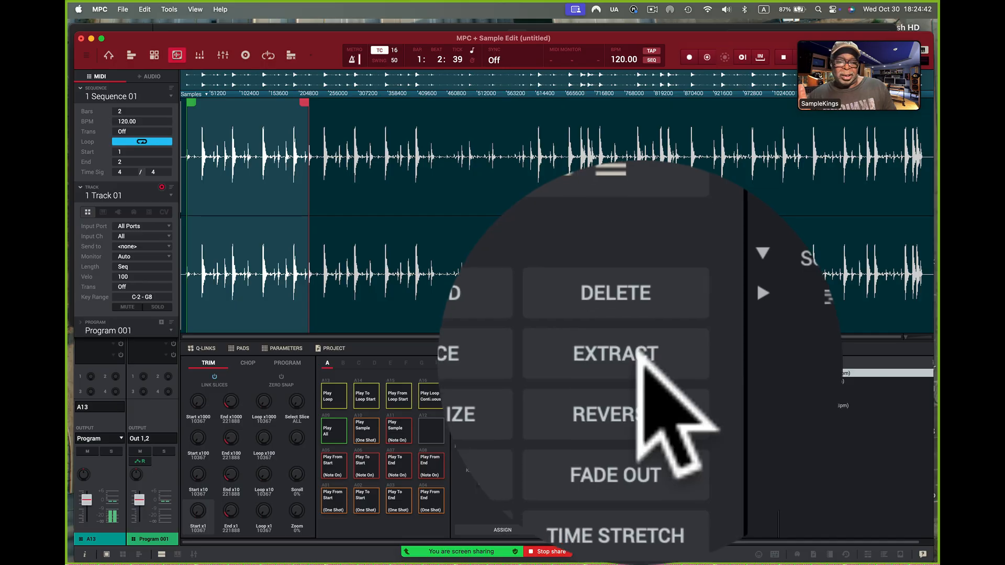
Extract the trimmed region of Big soul Drums as a new sample and open the extracted sample in the editor
click(641, 425)
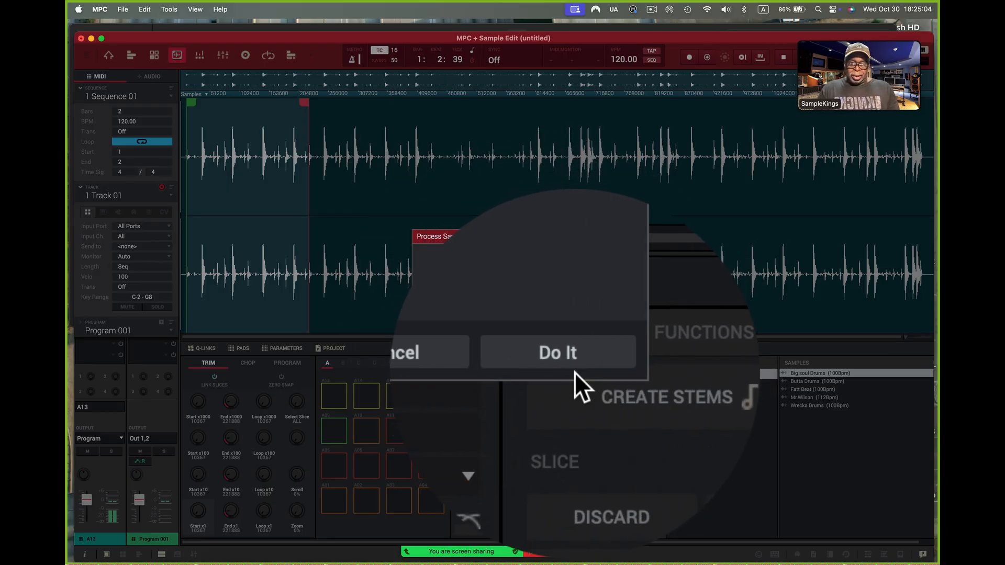
click(573, 365)
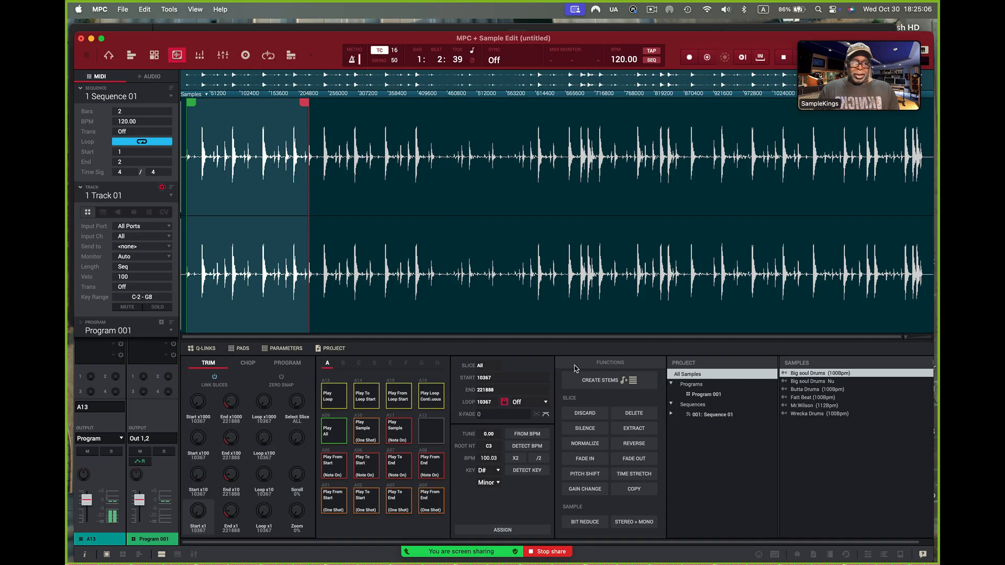
click(802, 381)
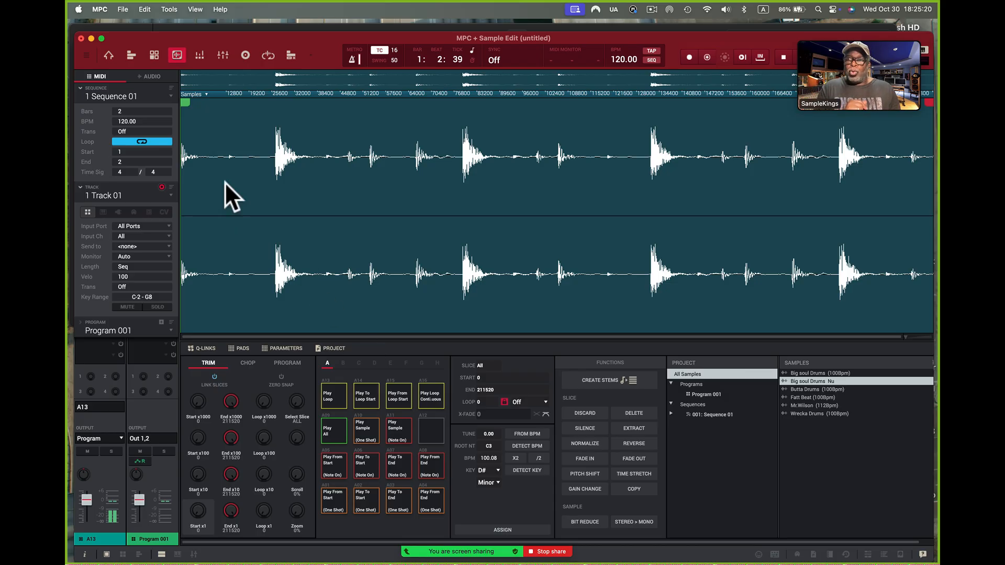
Switch to Main Mode, assign the Big soul Drums Nu sample to pad A13 and audition the pad
click(109, 55)
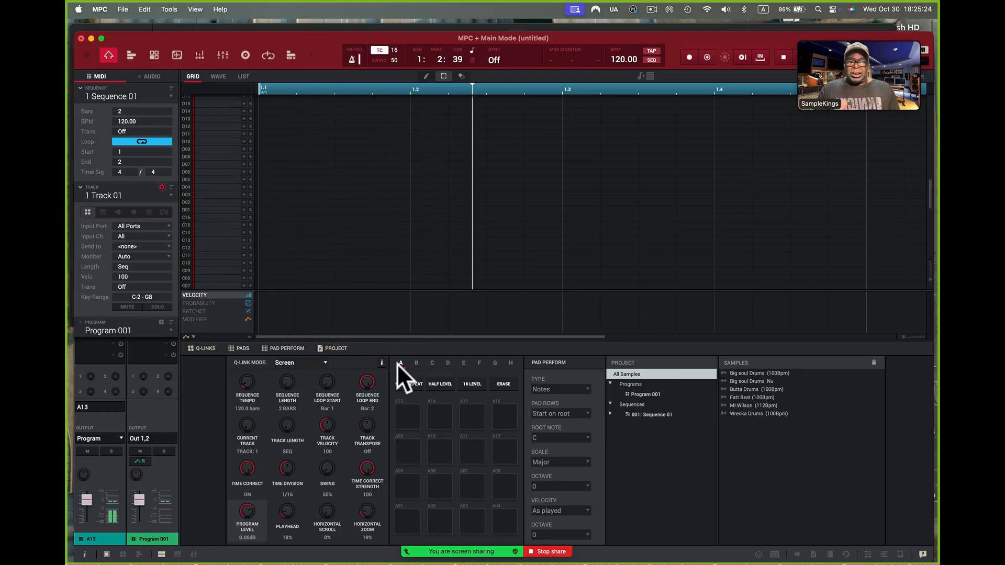
drag(760, 383, 413, 417)
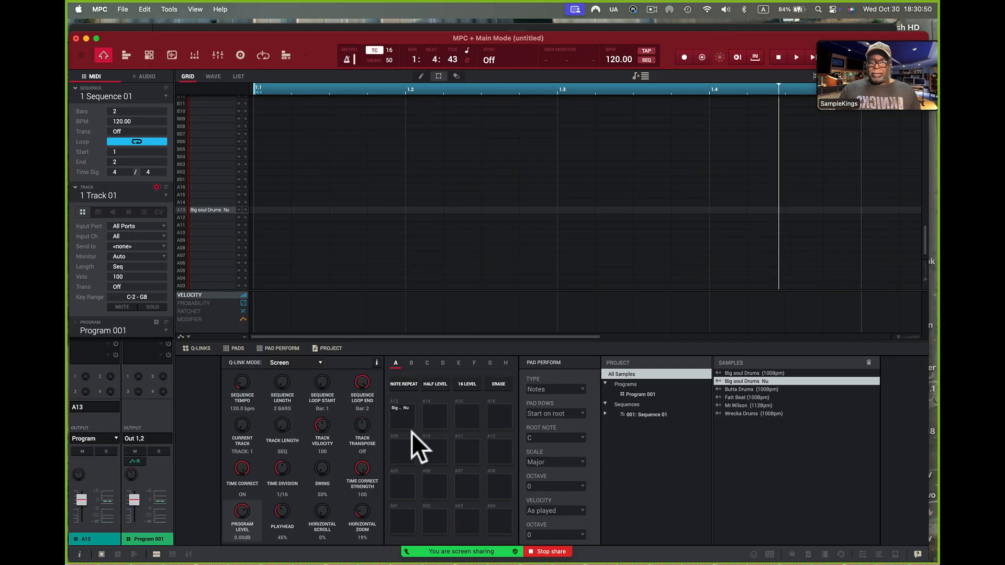
click(402, 423)
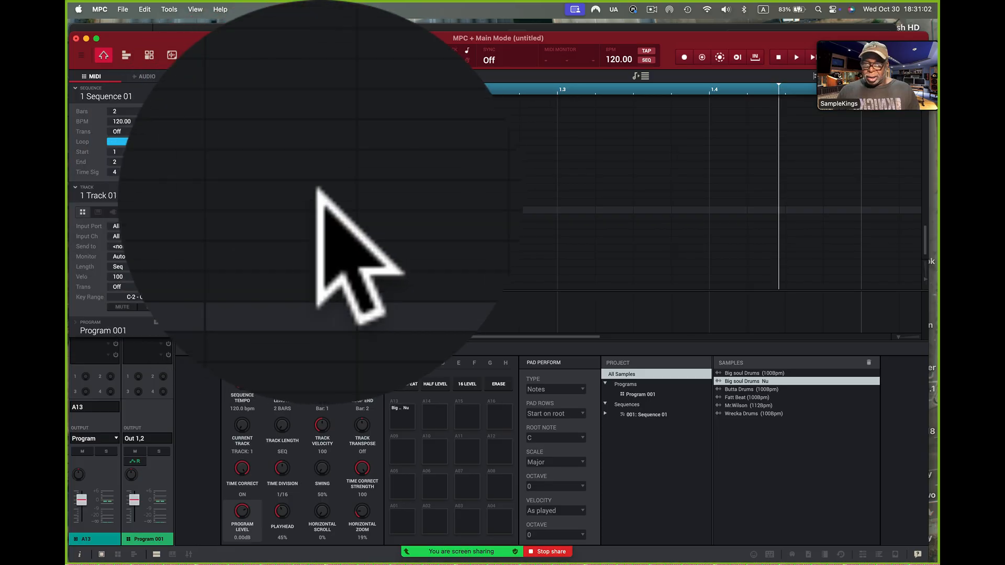
Add a note for pad A13 at the very start of bar 1 in the two-bar sequence grid
click(264, 210)
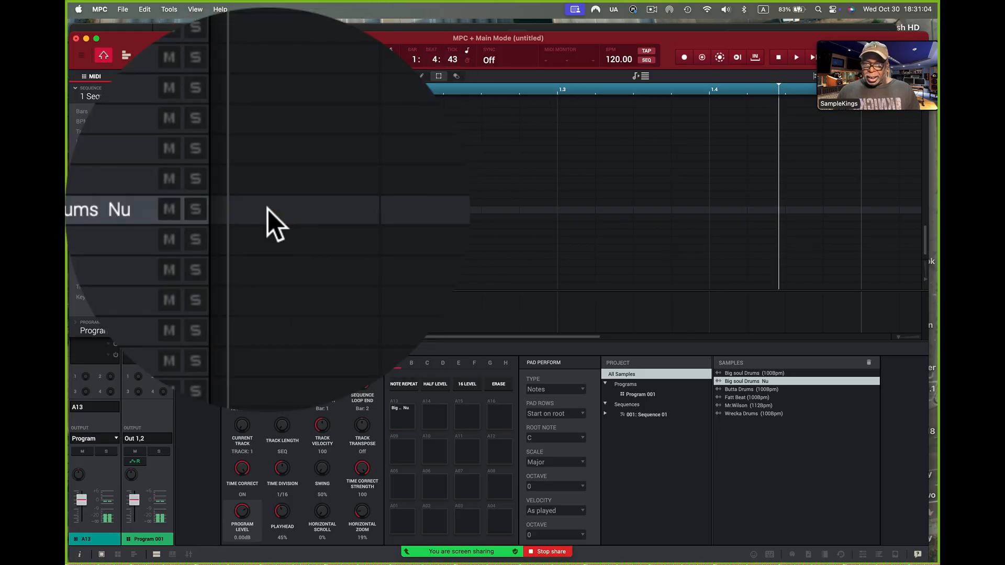
click(264, 210)
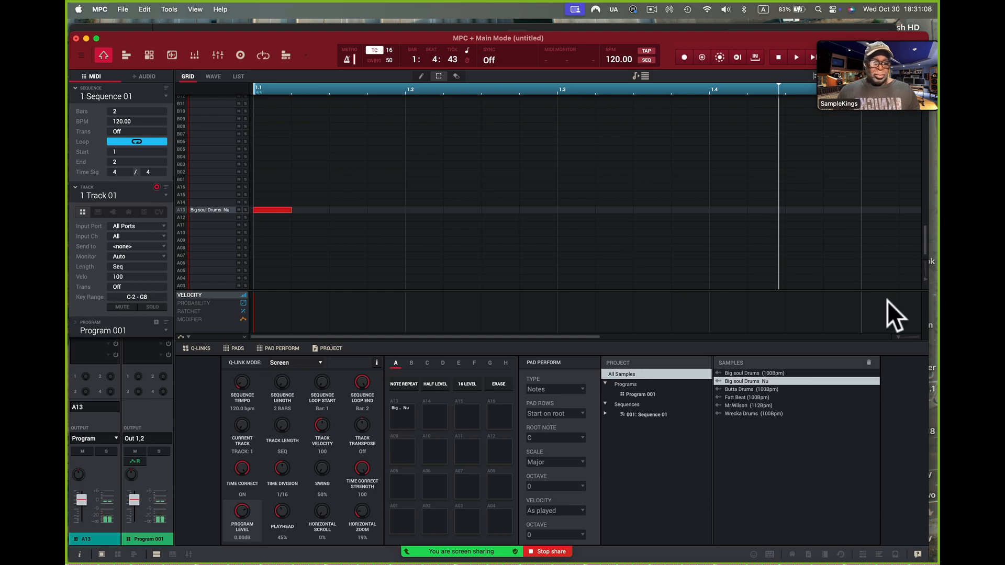
drag(900, 336, 865, 338)
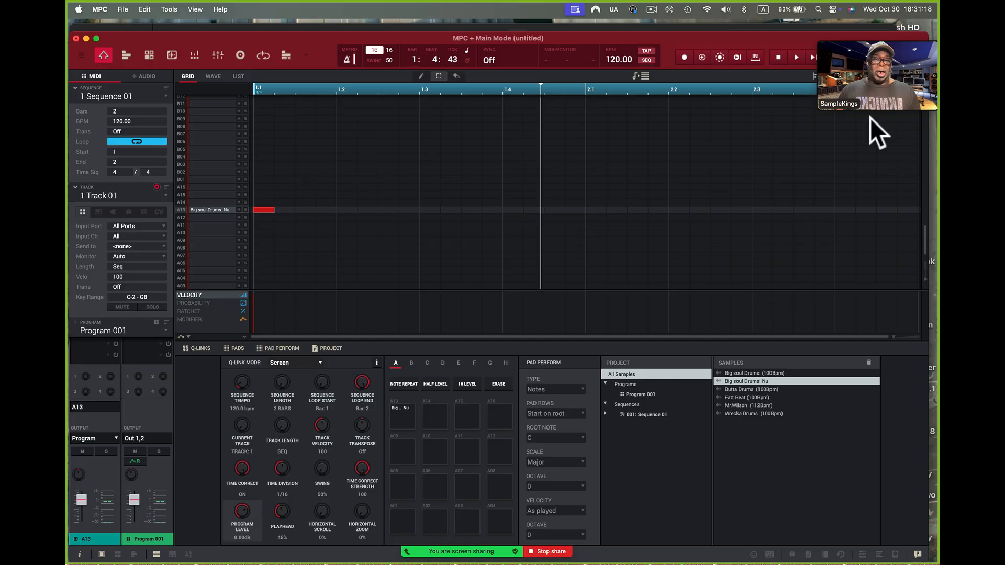
Set the sequence tempo to 100.08 BPM to match the extracted drum loop
key(alt+super+8)
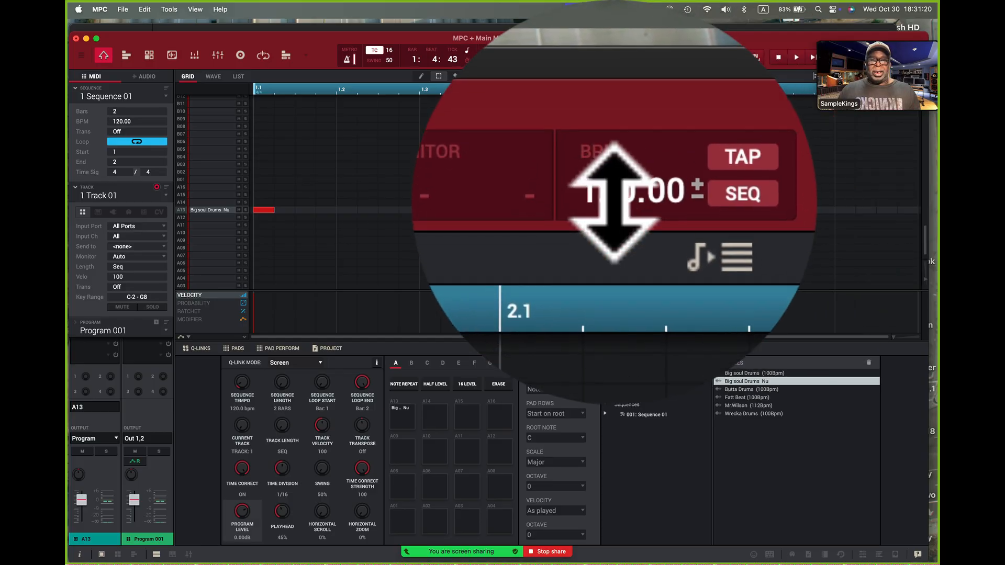
double_click(614, 202)
text(100)
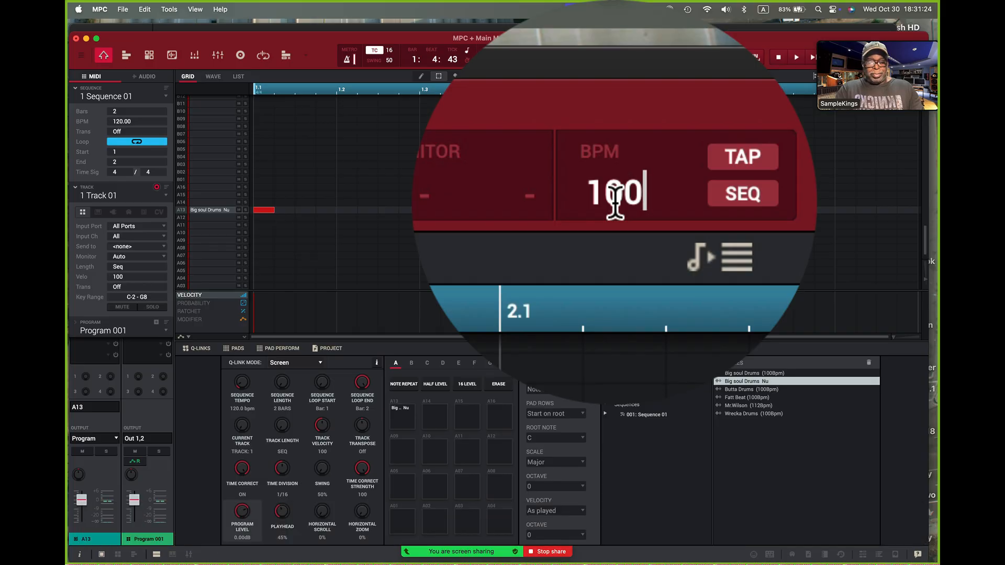
text(.08)
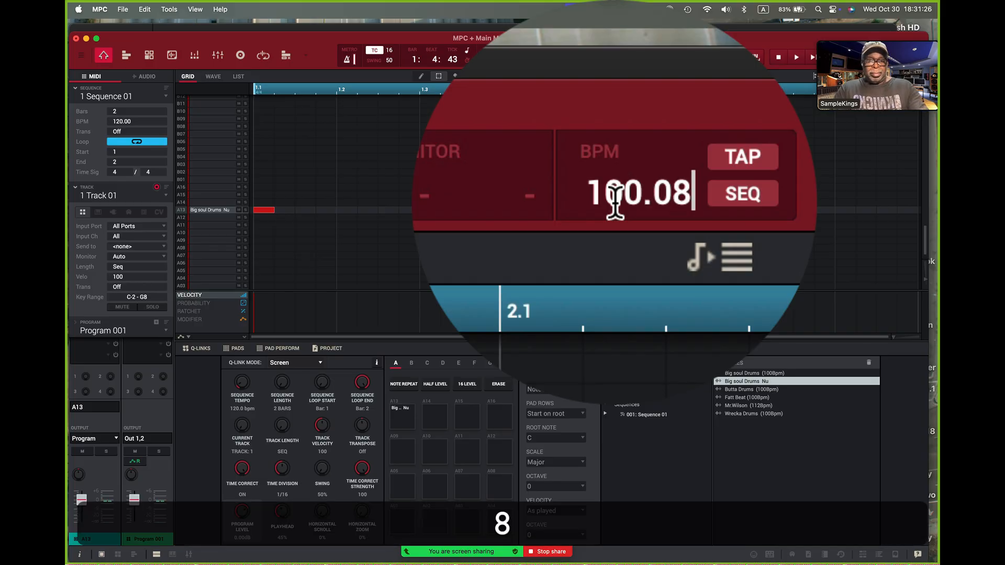
key(Return)
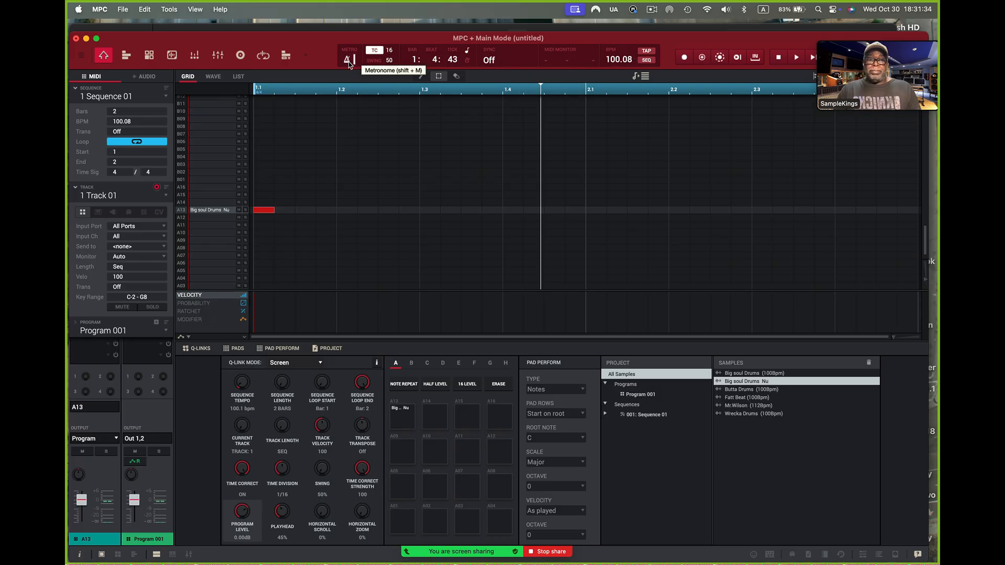
Play the sequence to check the loop, raise pad A13's level slightly and stop playback
click(797, 57)
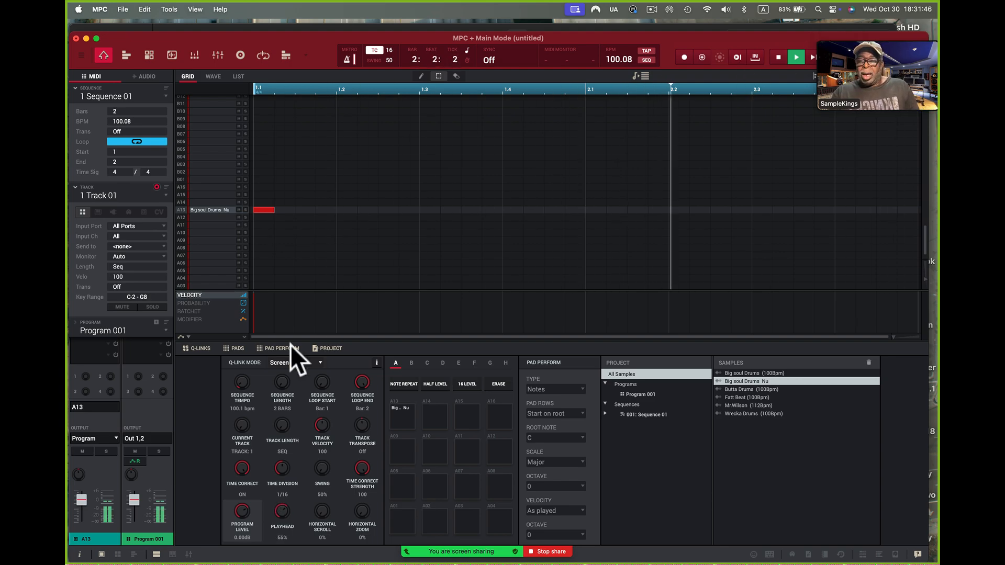
mouse_move(79, 500)
mouse_down()
mouse_move(83, 531)
mouse_move(81, 496)
mouse_up()
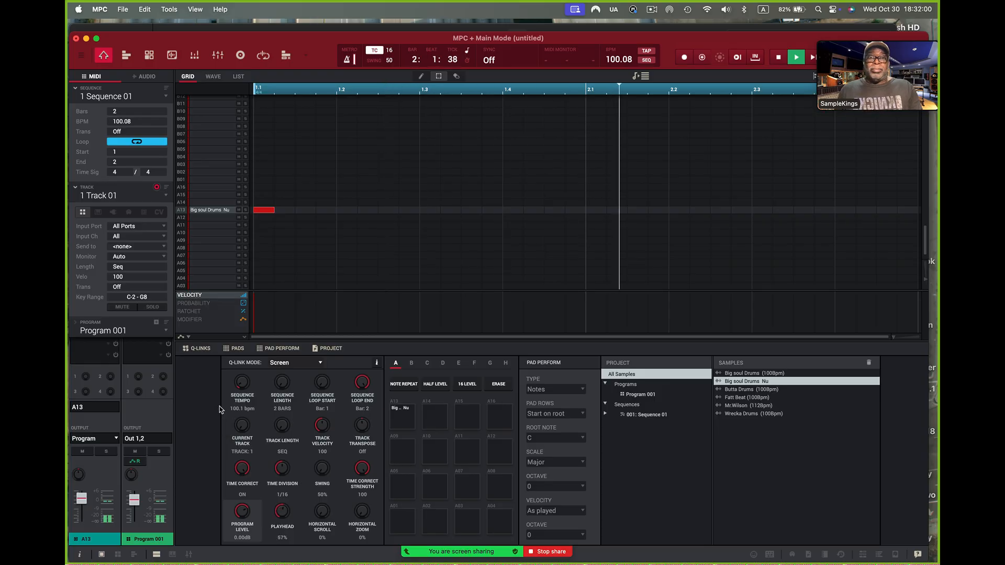
click(780, 61)
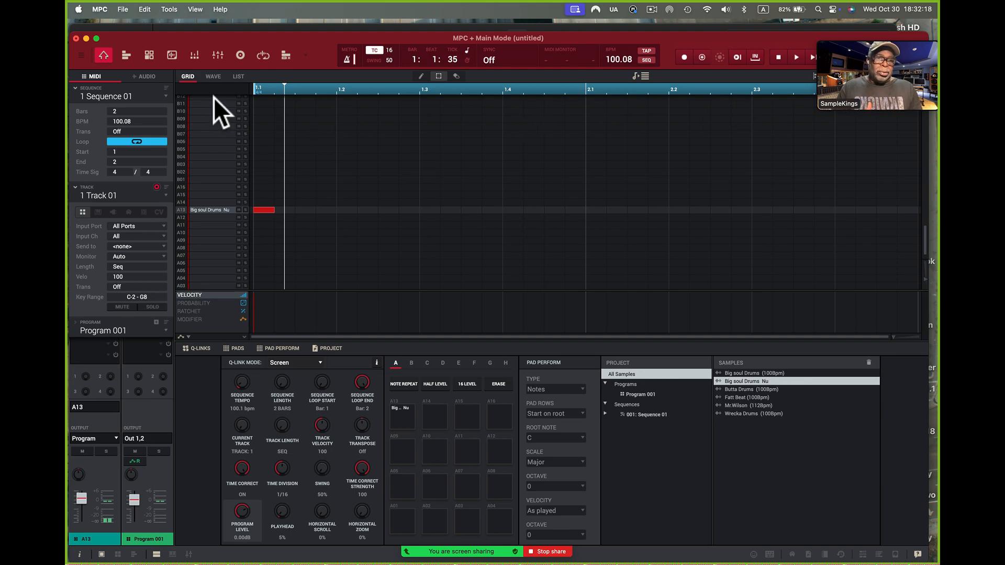
Turn on Warp for the Big soul Drums Nu sample on pad A13 in the waveform view
click(213, 77)
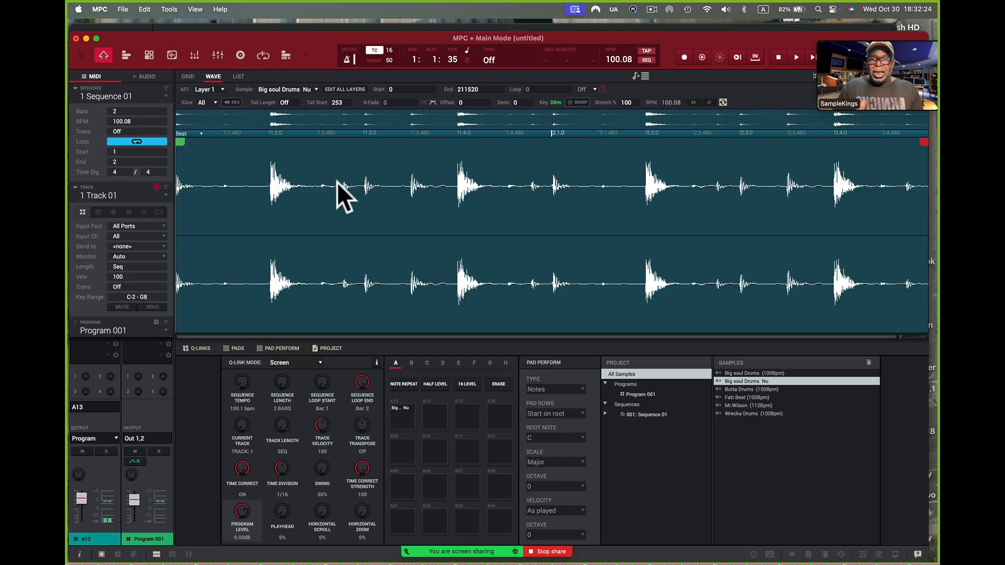
click(187, 75)
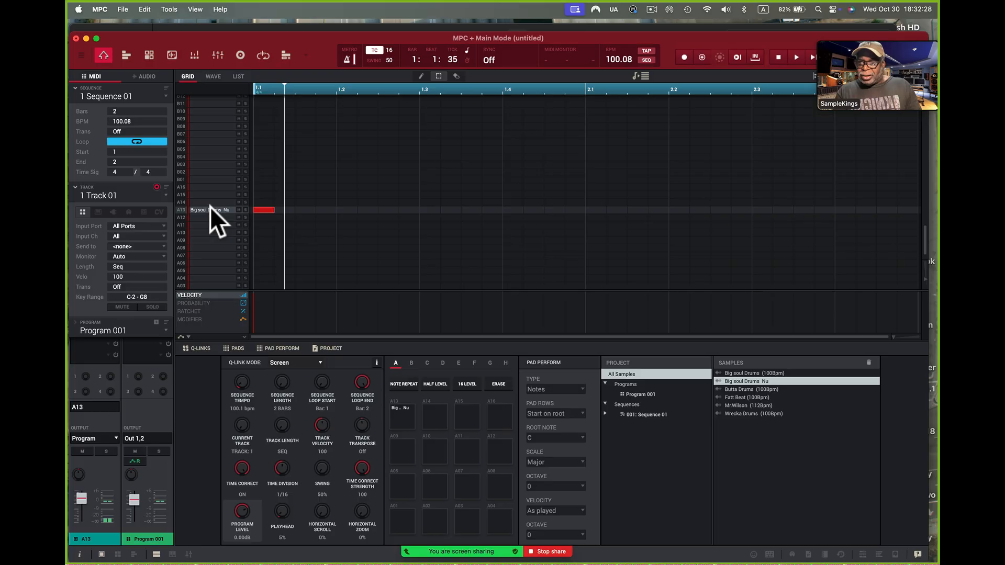
click(213, 76)
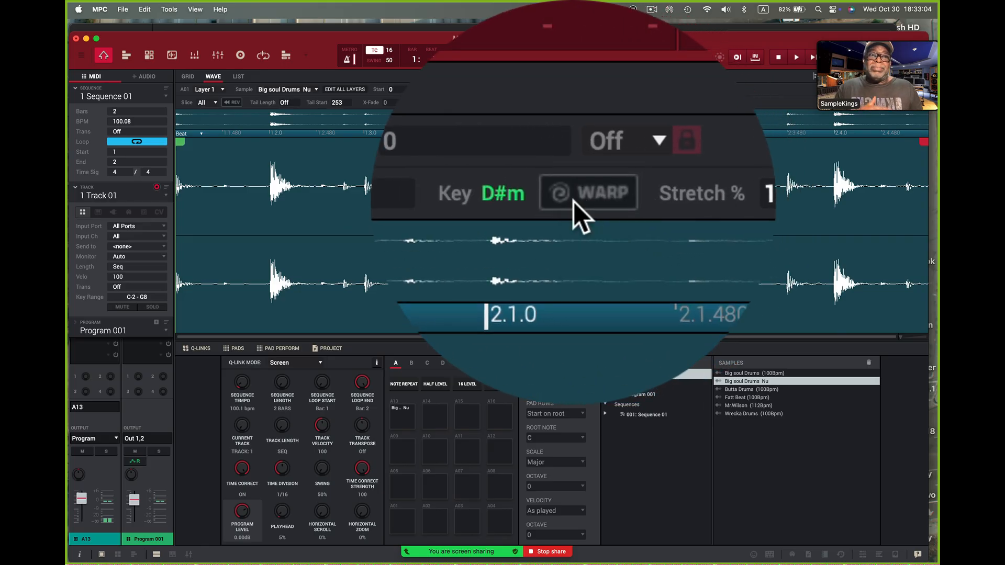
click(573, 201)
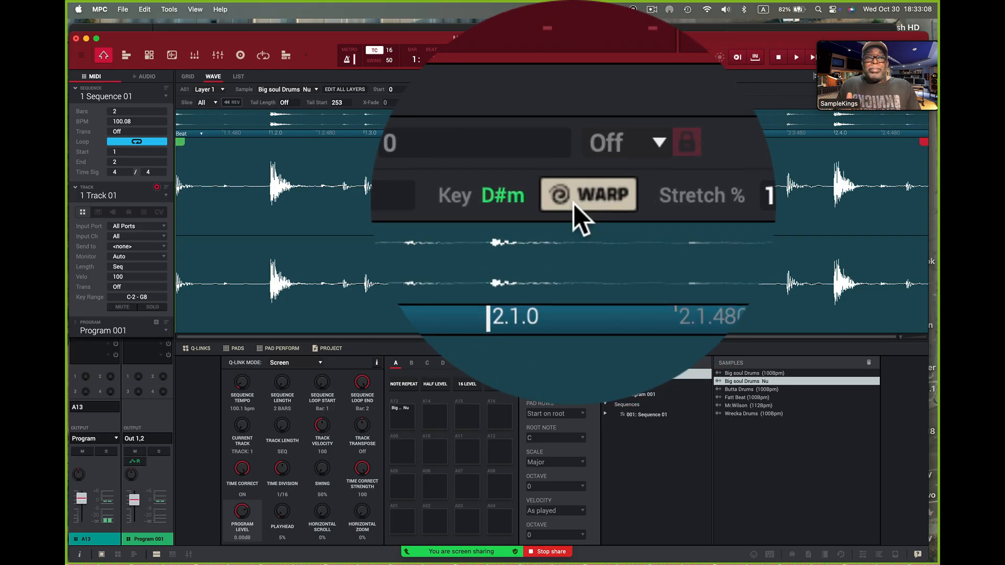
Play the warped loop and test it at a sequence tempo of 120 BPM, followed by 90 BPM
click(796, 57)
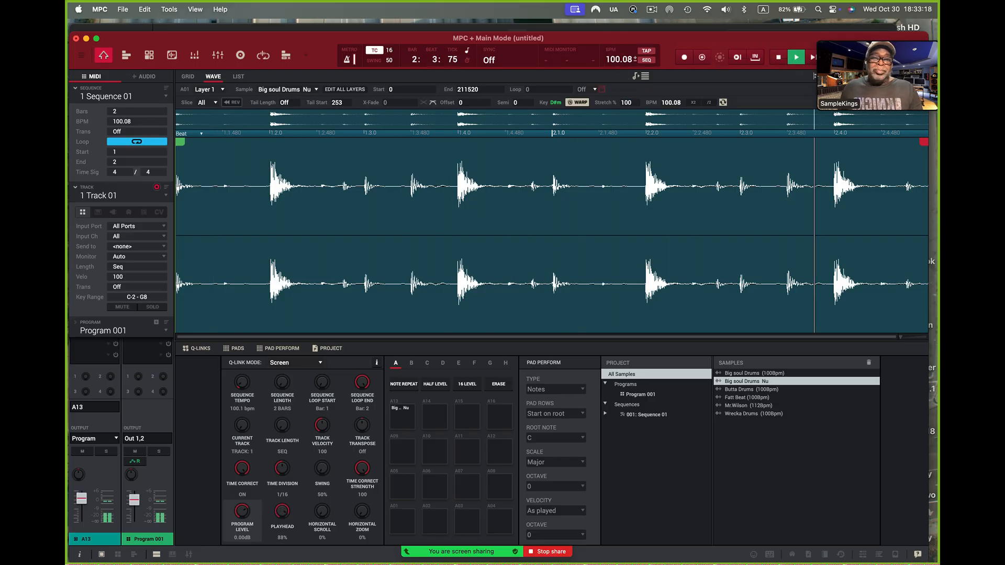
double_click(614, 60)
text(120)
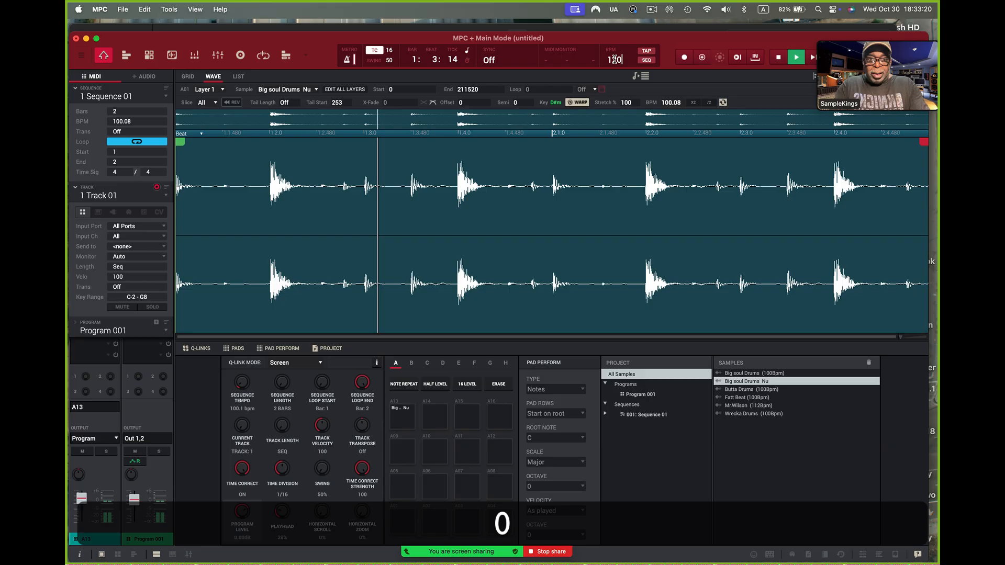
key(Return)
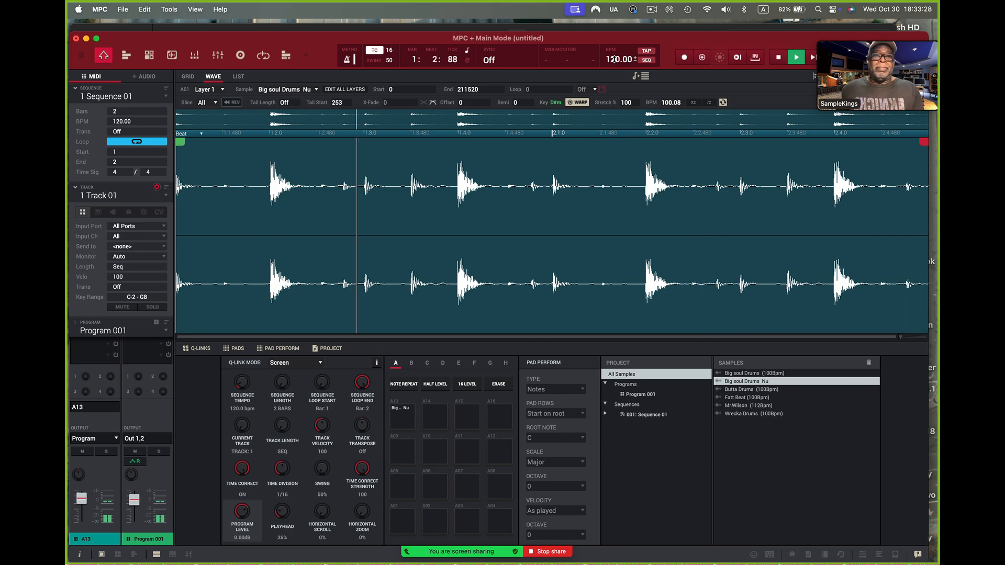
double_click(614, 61)
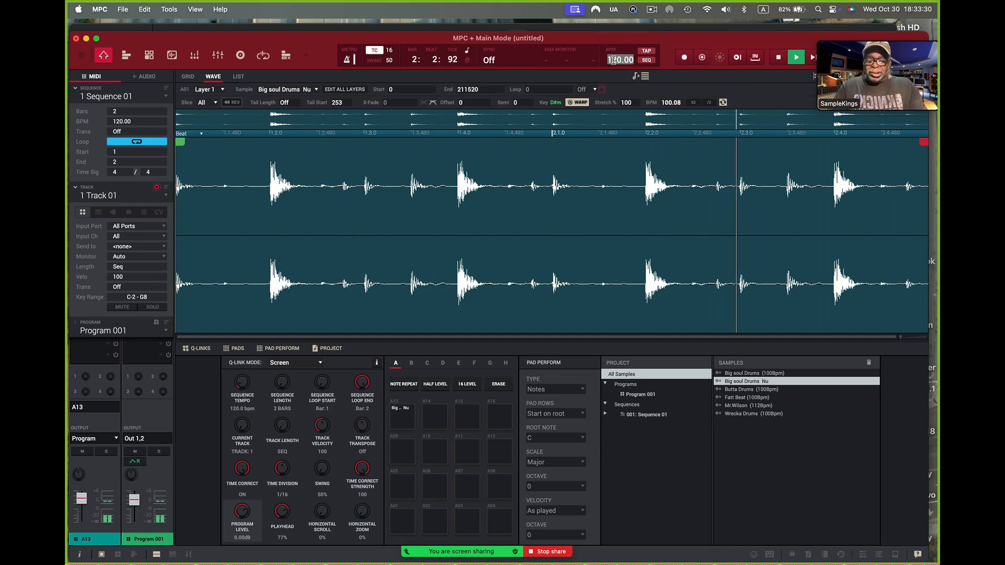
text(90)
key(Return)
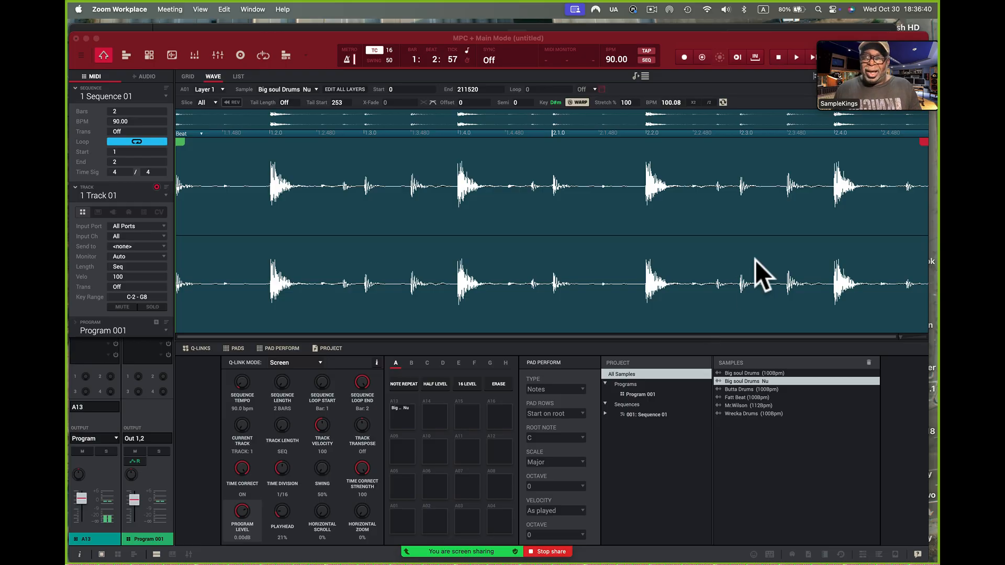
Set the sequence tempo to 70 BPM and play the warped drum loop from the start
click(173, 54)
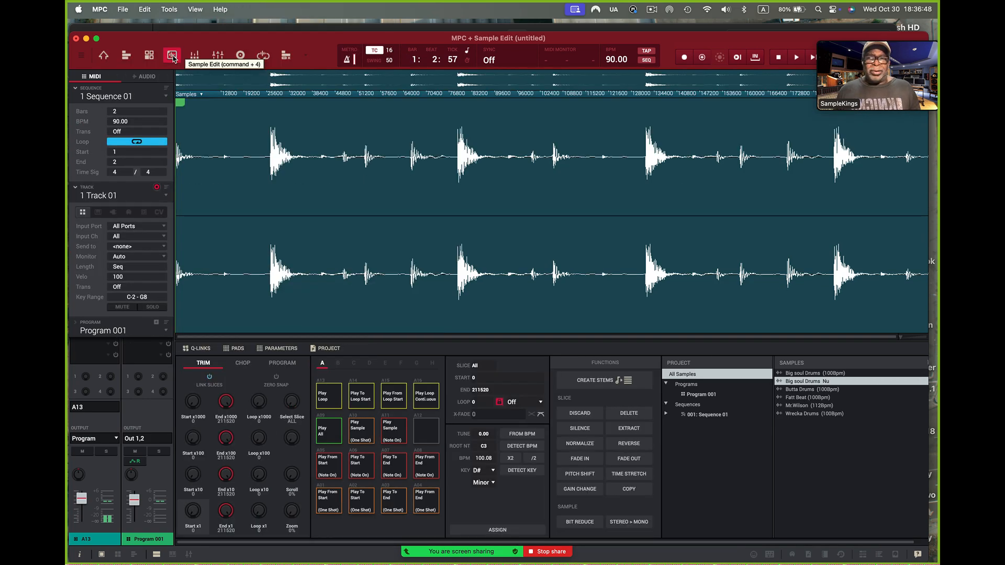
click(103, 55)
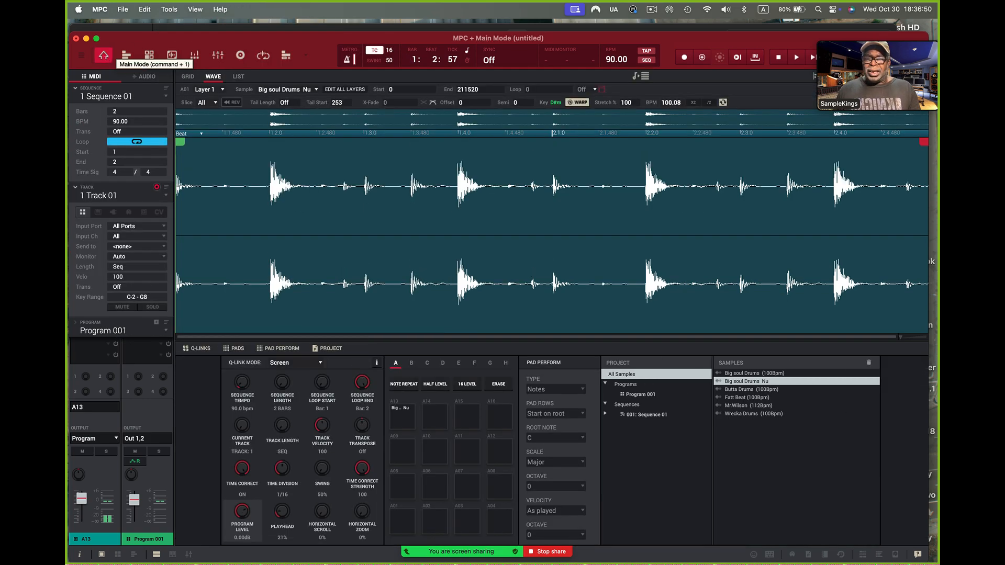
double_click(607, 59)
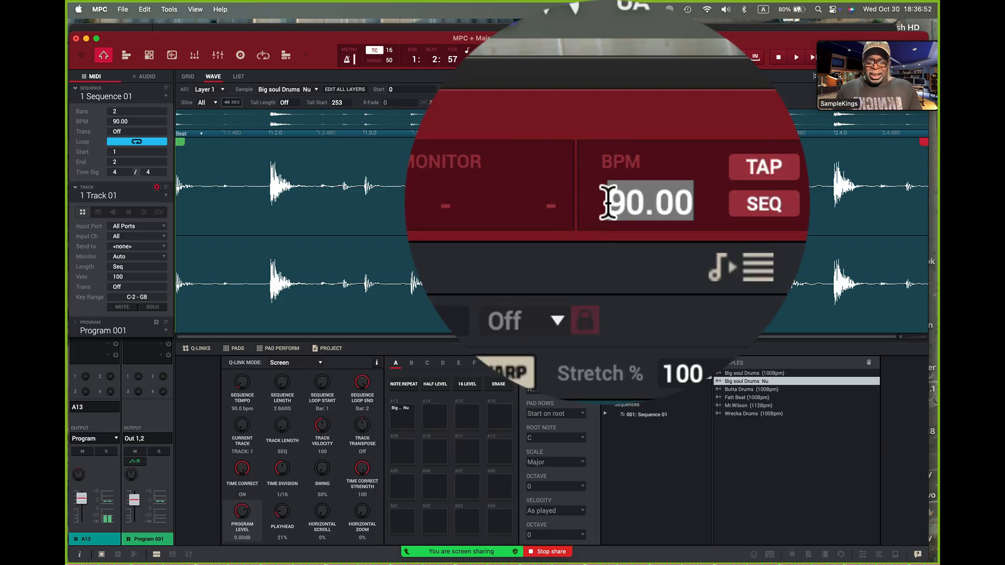
text(70)
key(Return)
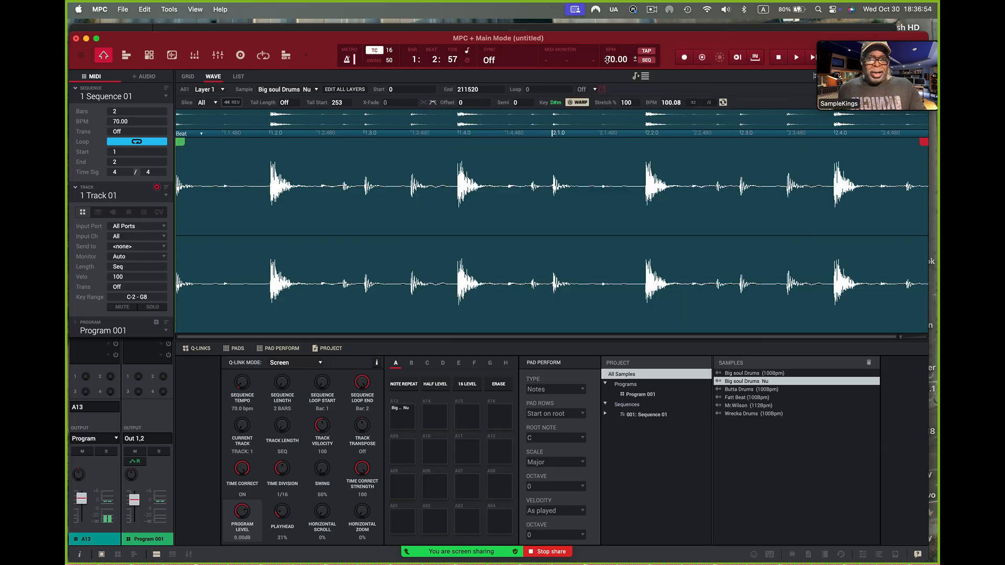
click(812, 59)
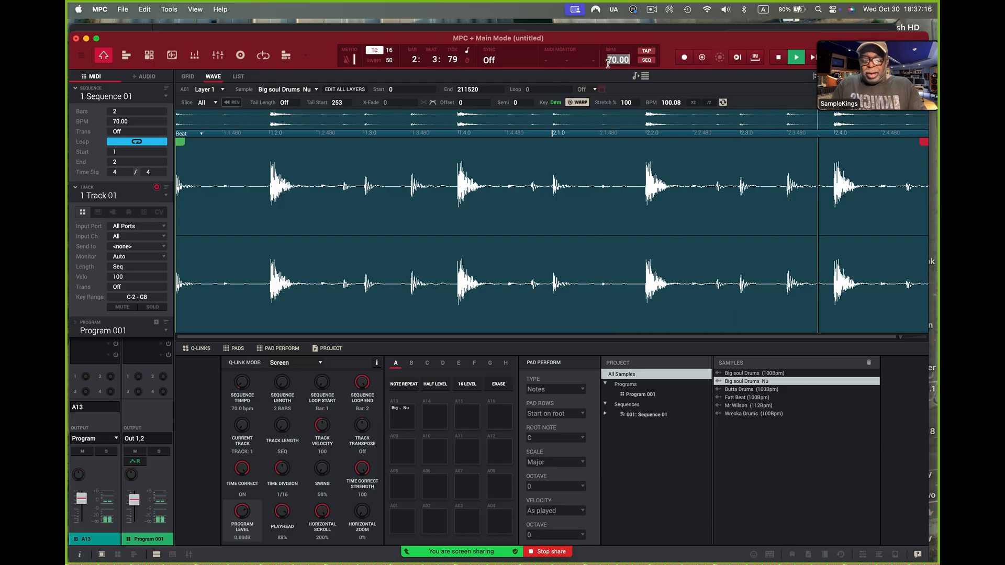
Set the sequence tempo back to the loop's 100.08 BPM during playback, listen and stop
text(100)
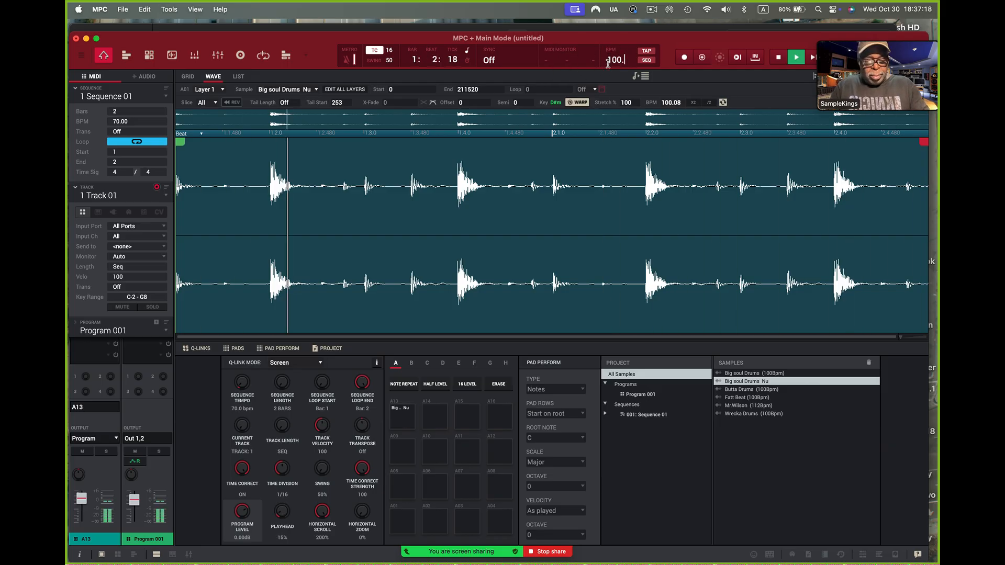
text(.08)
key(Return)
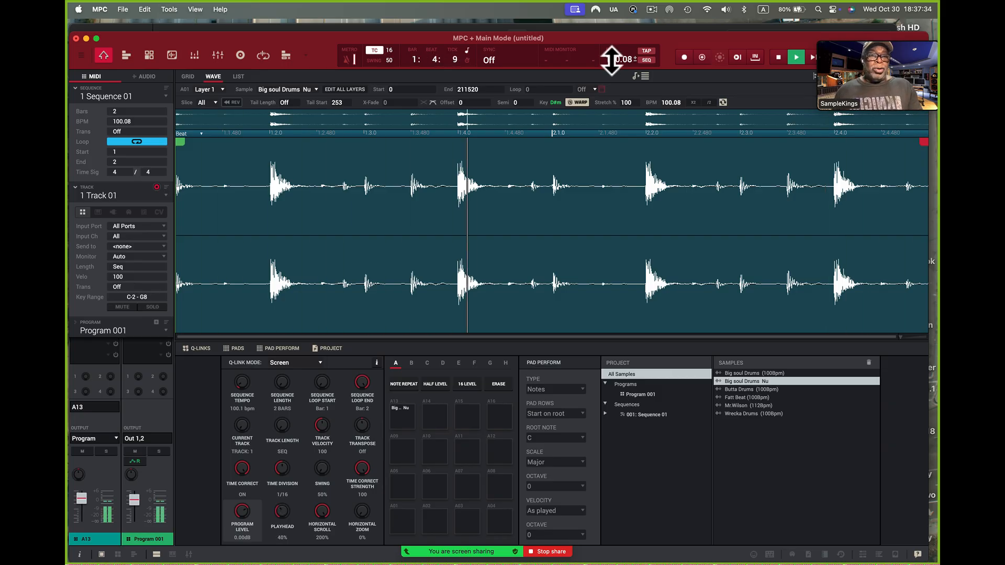
click(777, 58)
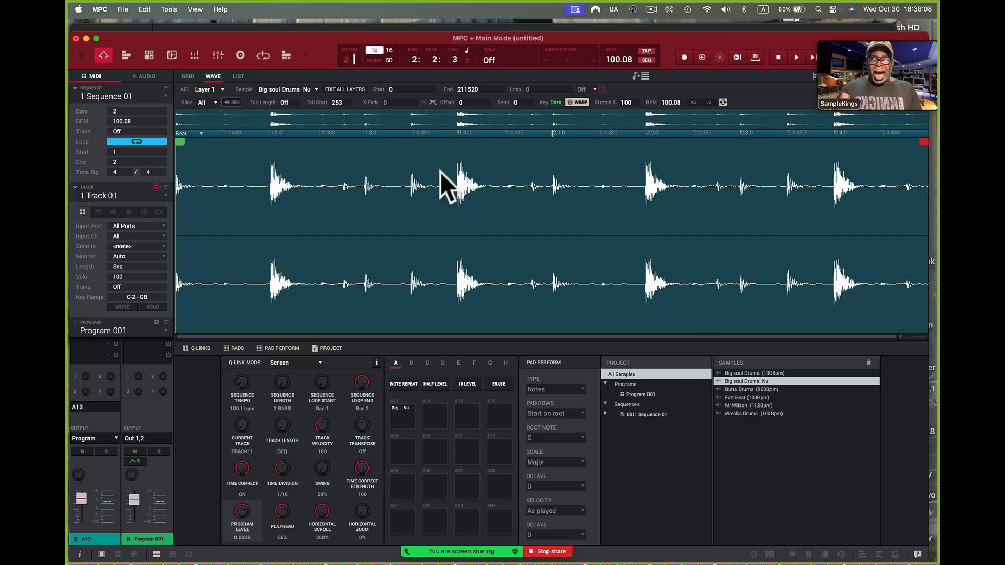
Time-stretch the Big soul Drums Nu sample to a new tempo of 110 BPM, using 8 beats and an original tempo of 100.08
click(171, 58)
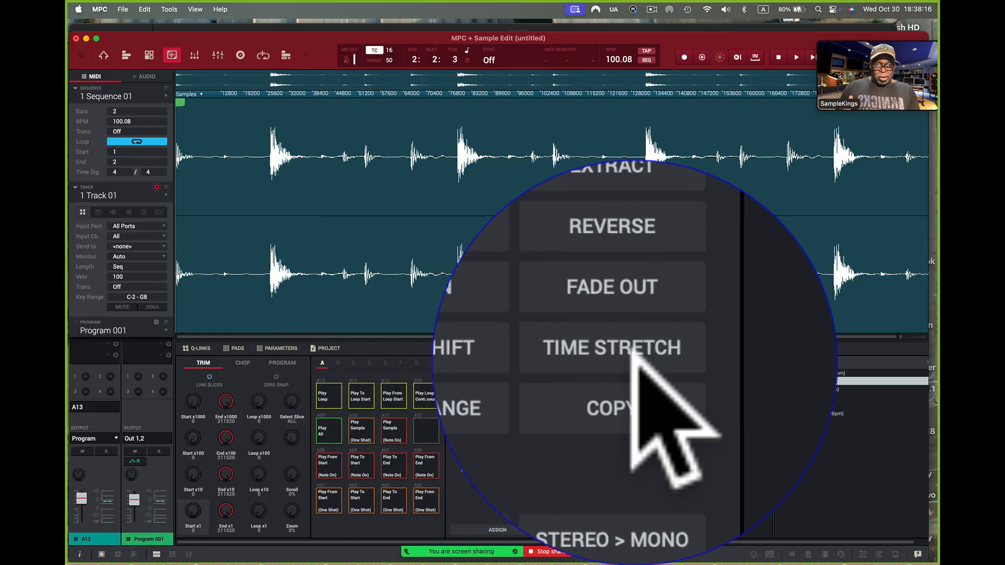
click(630, 474)
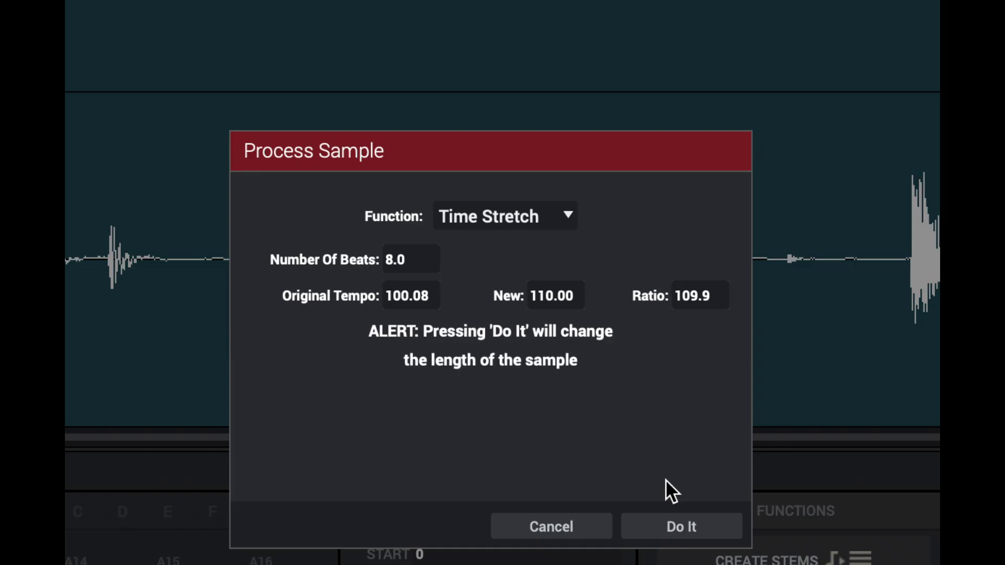
click(682, 526)
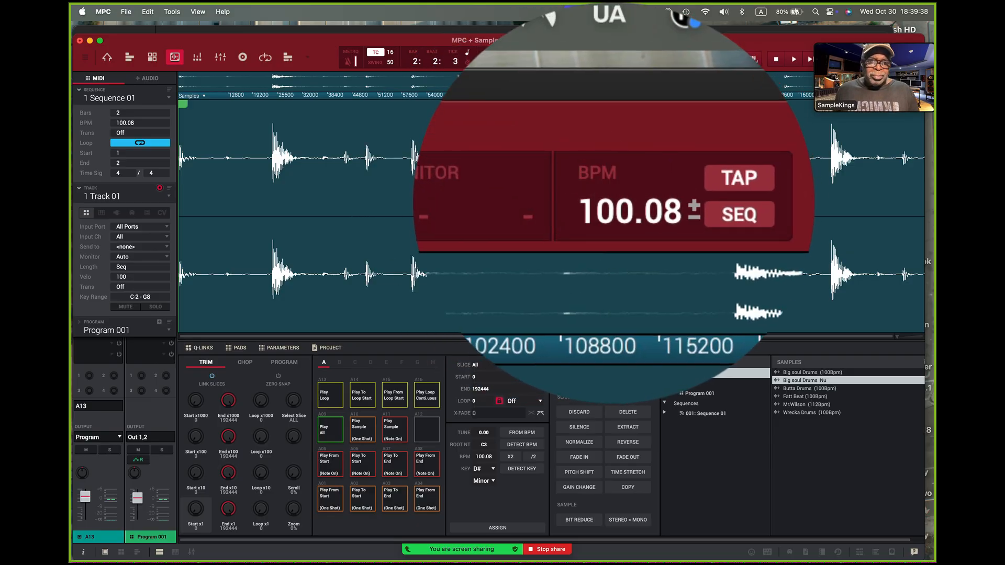
Set the sequence tempo to 110 BPM, play the time-stretched loop from the start and stop playback
double_click(613, 61)
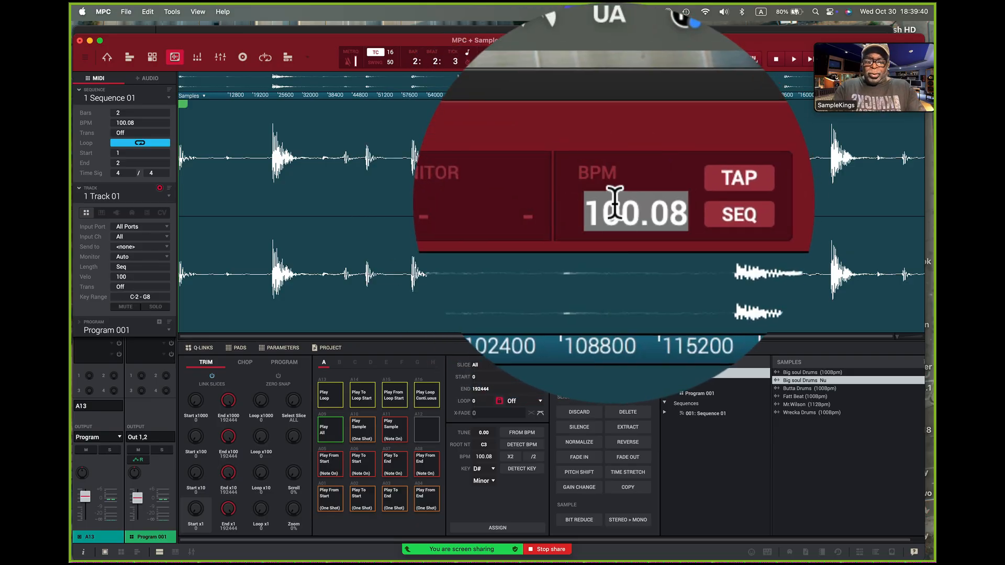
text(110)
key(Return)
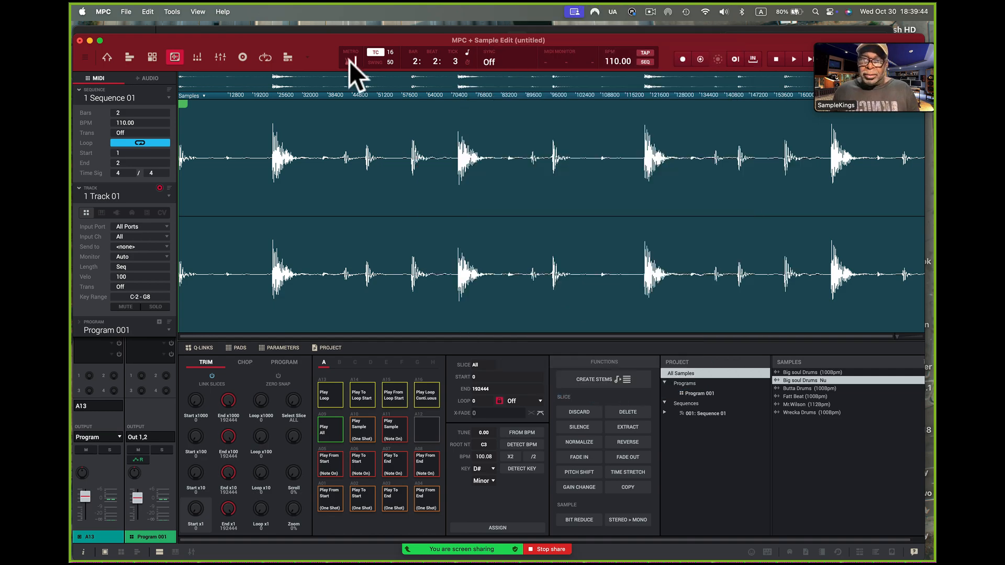
mouse_move(869, 36)
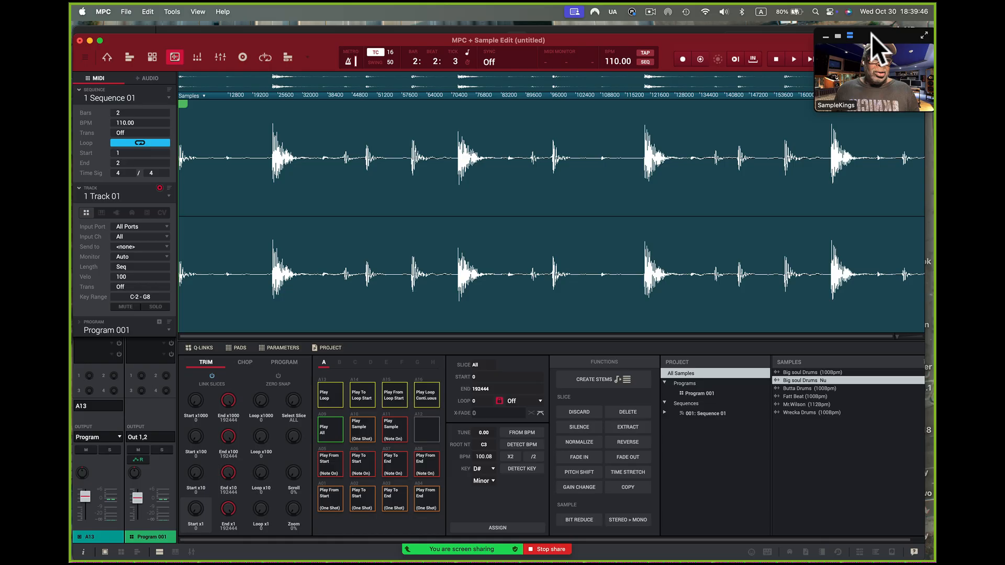
click(811, 60)
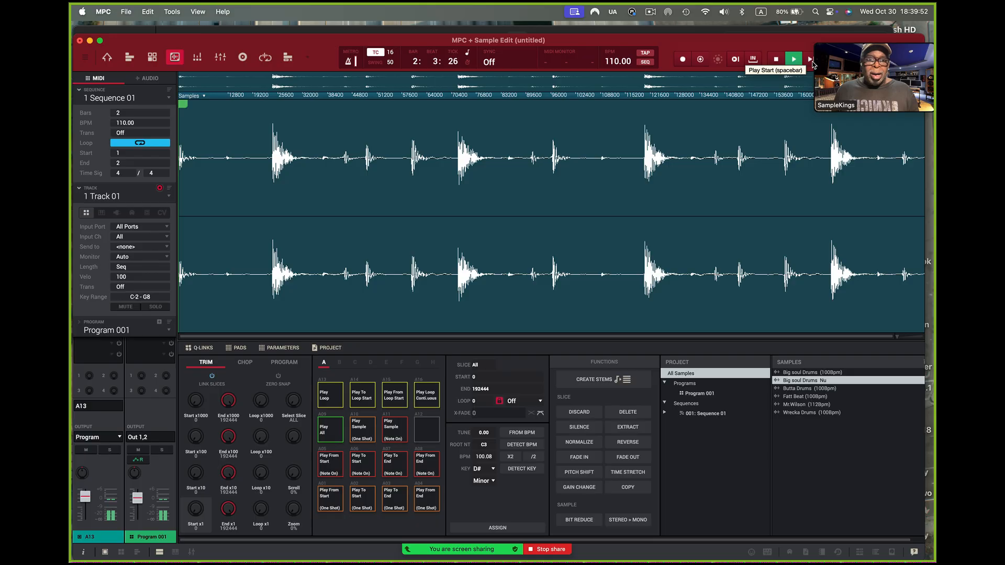
click(776, 60)
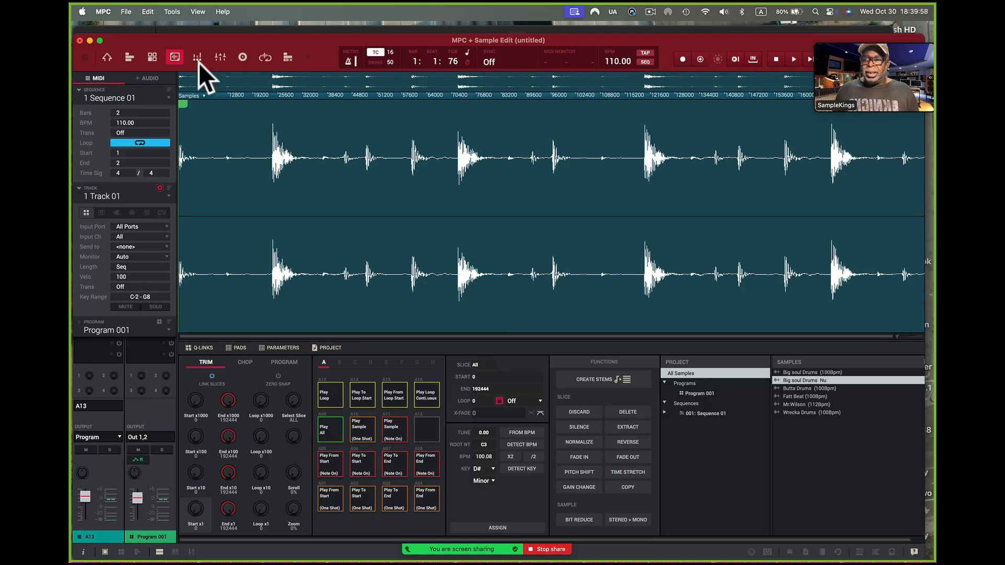
Turn off Warp for the Big soul Drums Nu sample in the main waveform view and play the stretched loop again
click(85, 59)
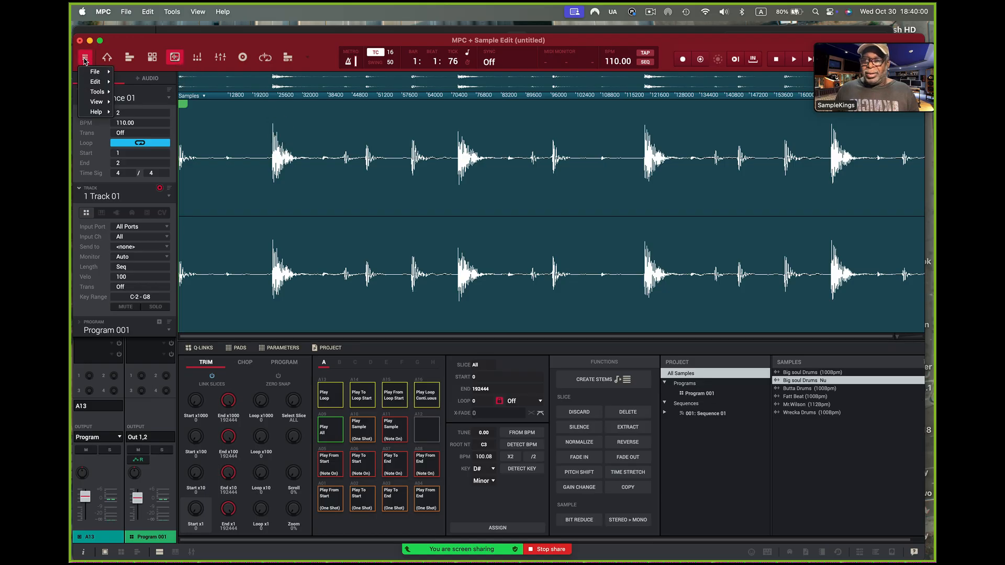
click(106, 57)
click(106, 57)
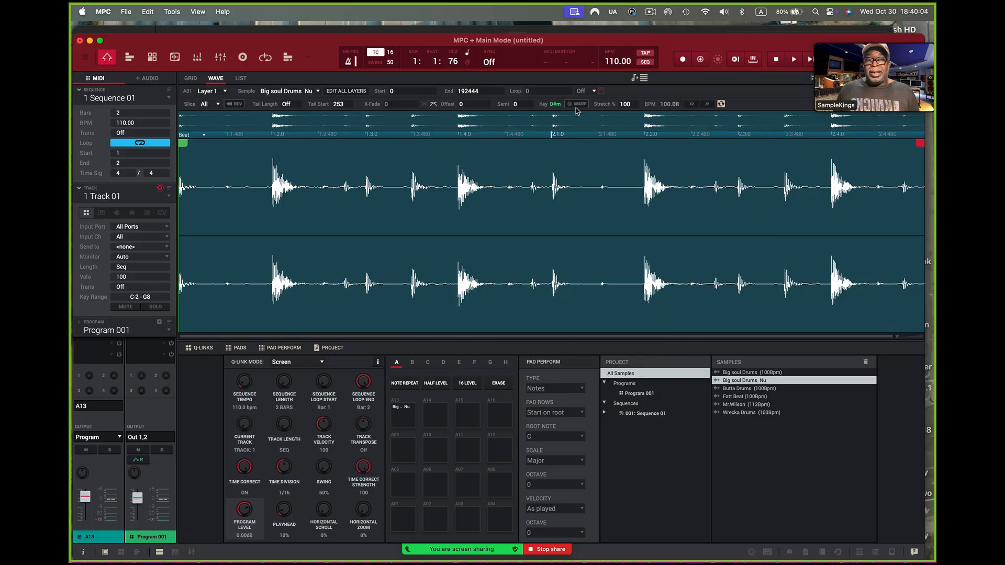
click(809, 59)
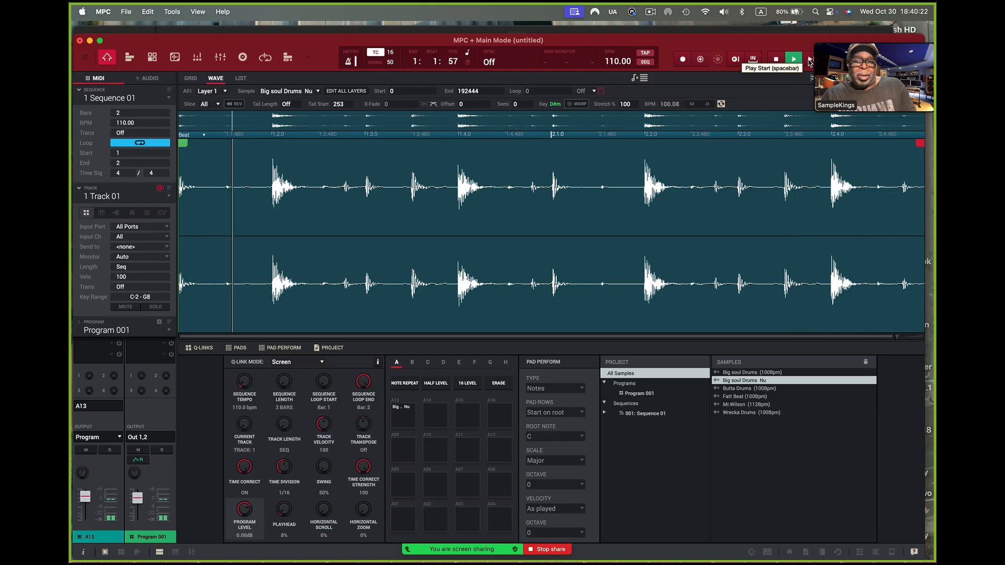
click(776, 59)
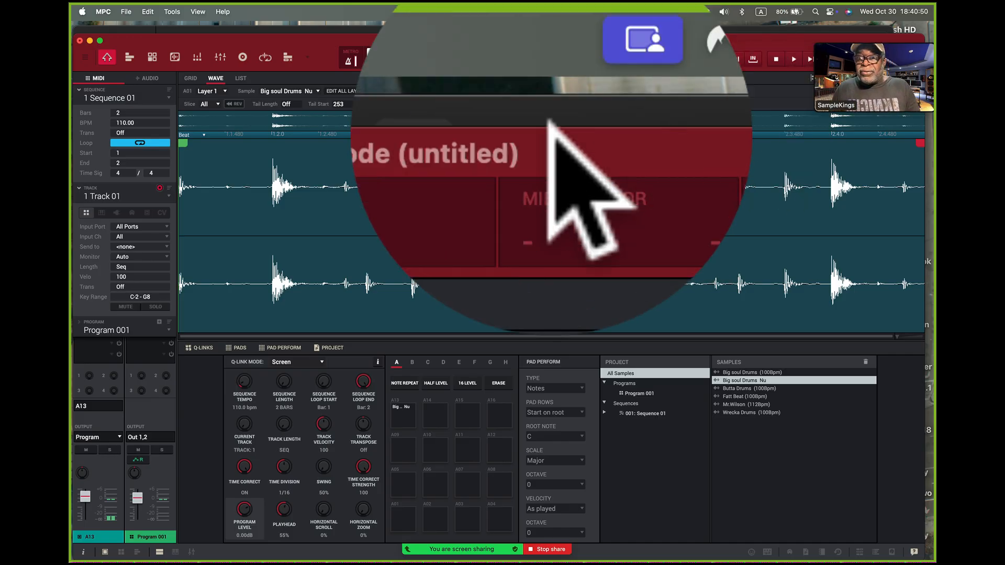
Open the Big soul Drums Nu sample in Sample Edit mode
click(176, 54)
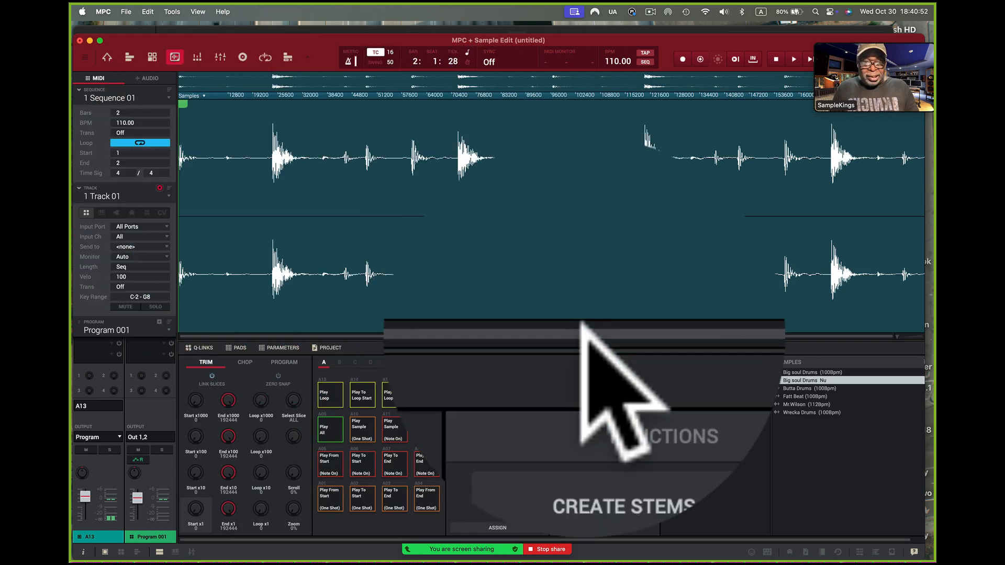